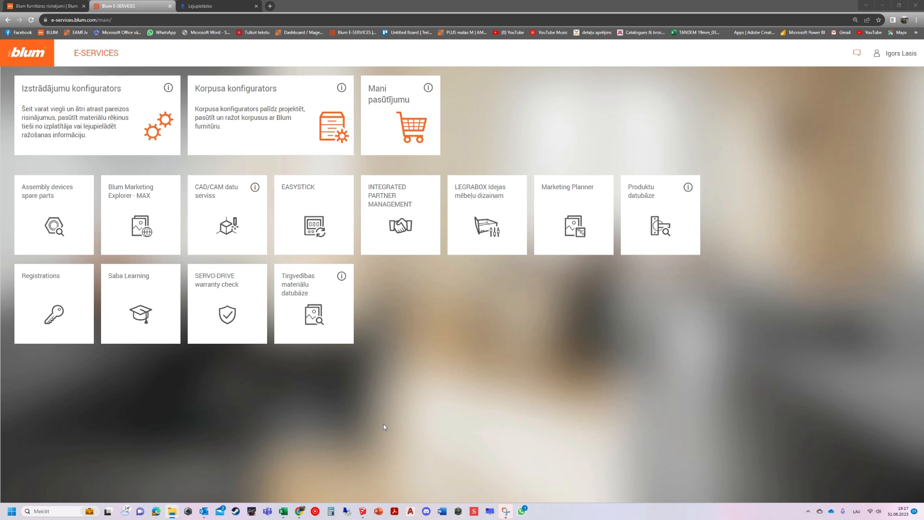
- Switch to SketchUp to view the room model with its dimensioned niche, and return to the browser
click(363, 511)
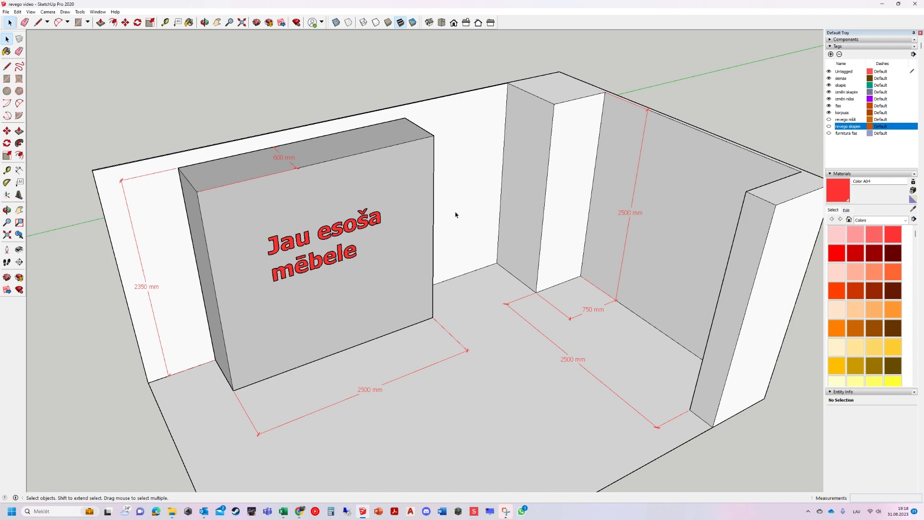
click(299, 510)
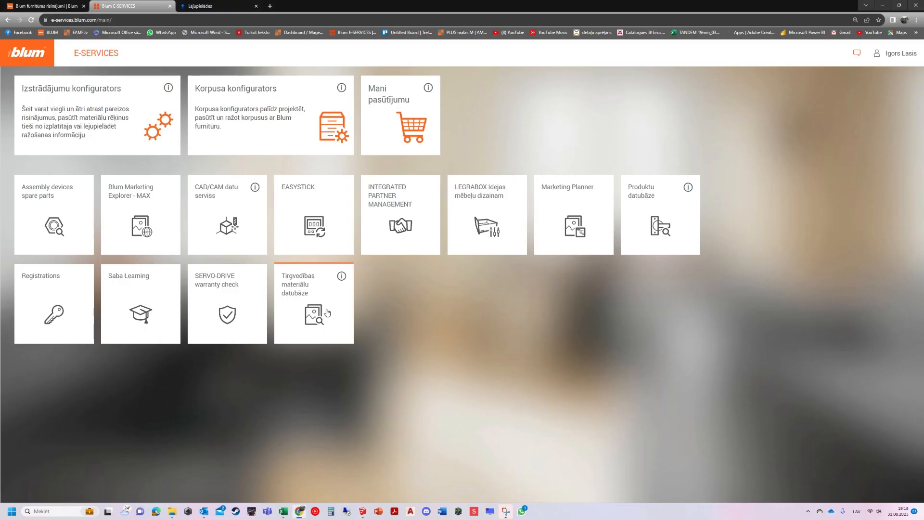
- Start a new configuration in the product configurator and choose the Pocket sistēmas product group
click(108, 102)
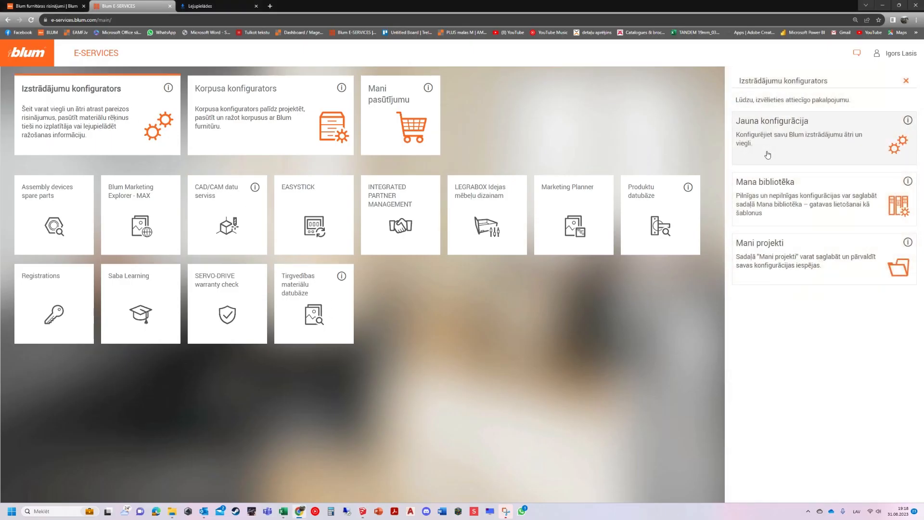
click(795, 145)
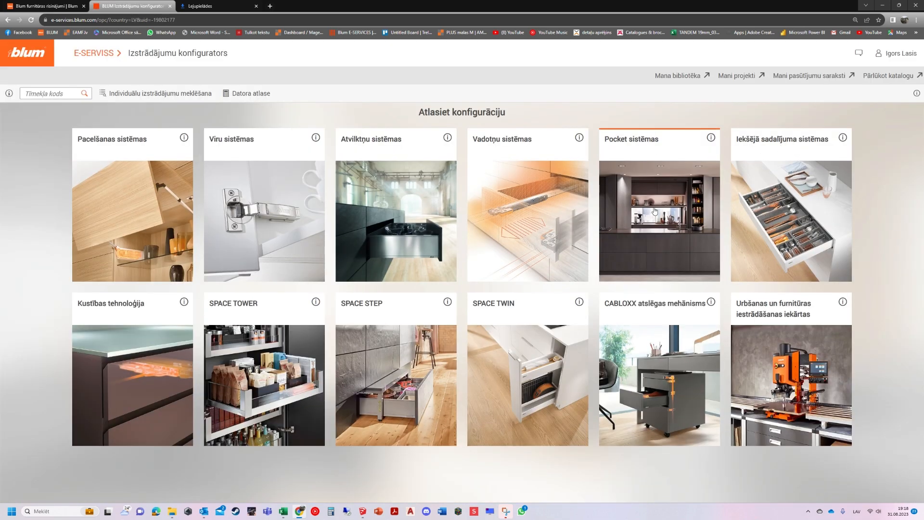
click(650, 184)
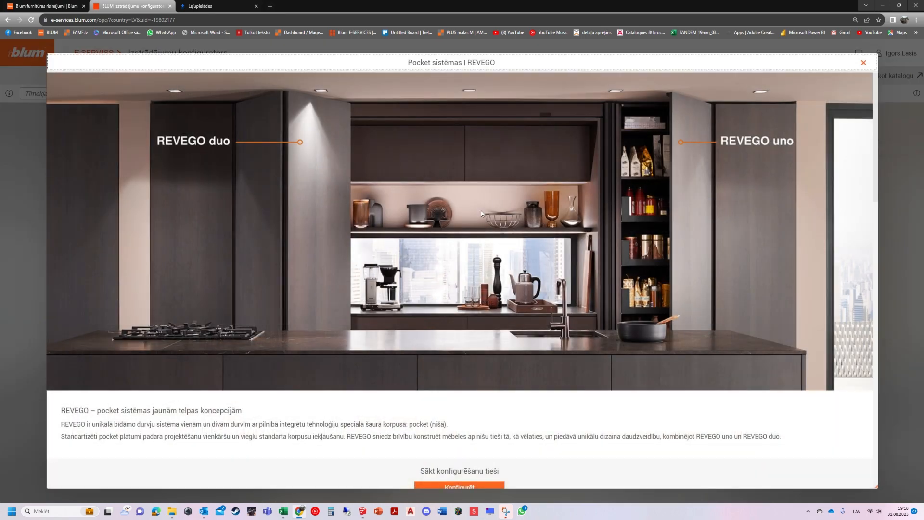
- Read through the REVEGO introduction, including the technical information for uno, duo and their combinations, and the available downloads
scroll(481, 210, down, 2)
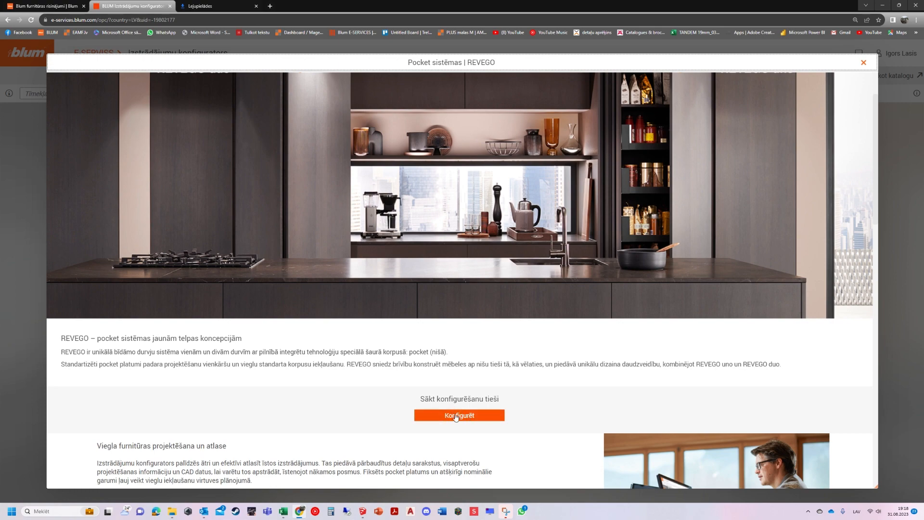
scroll(477, 334, down, 4)
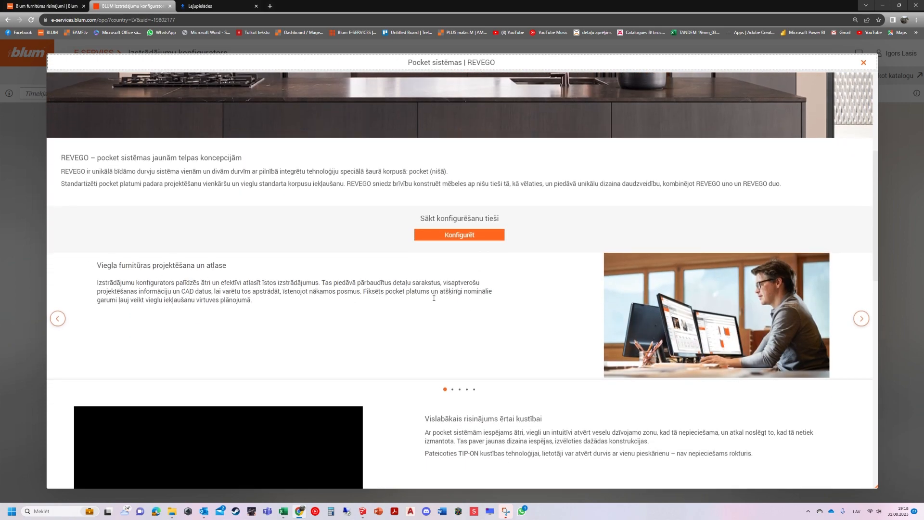
scroll(538, 308, down, 4)
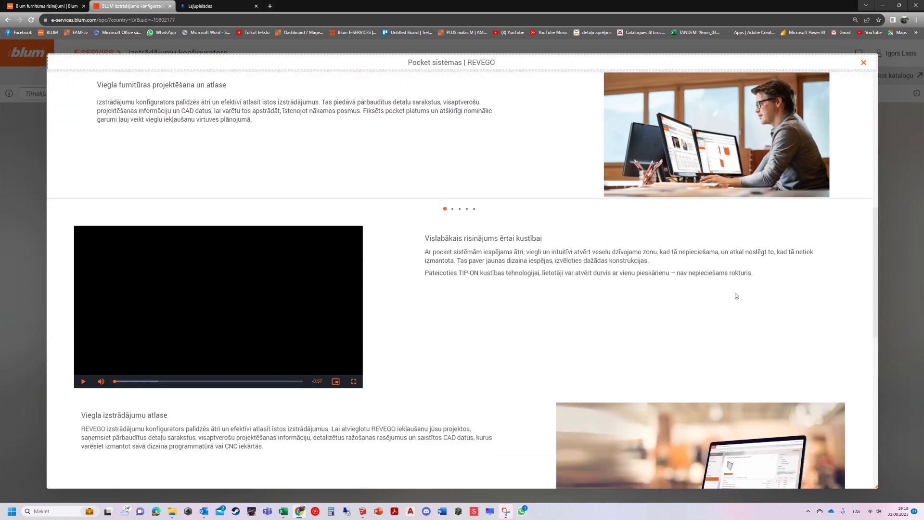
scroll(669, 292, down, 2)
scroll(534, 284, down, 2)
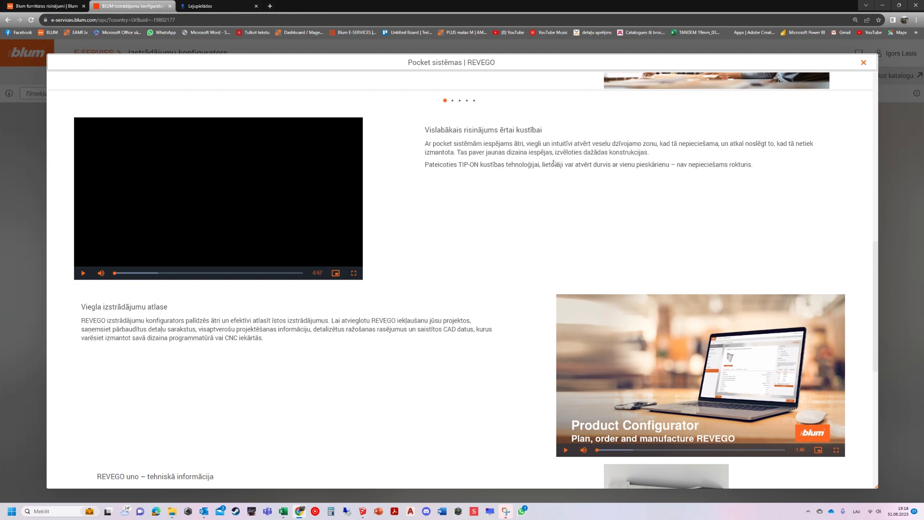
scroll(503, 226, down, 4)
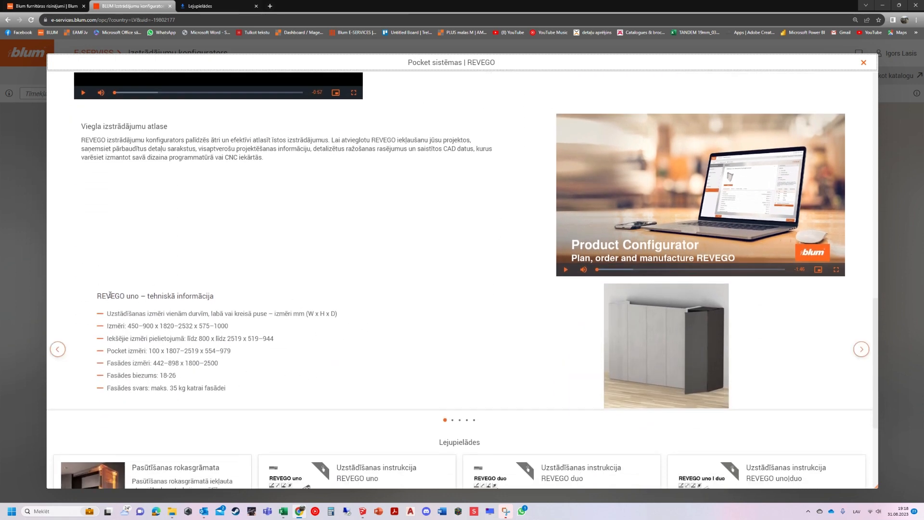
click(862, 349)
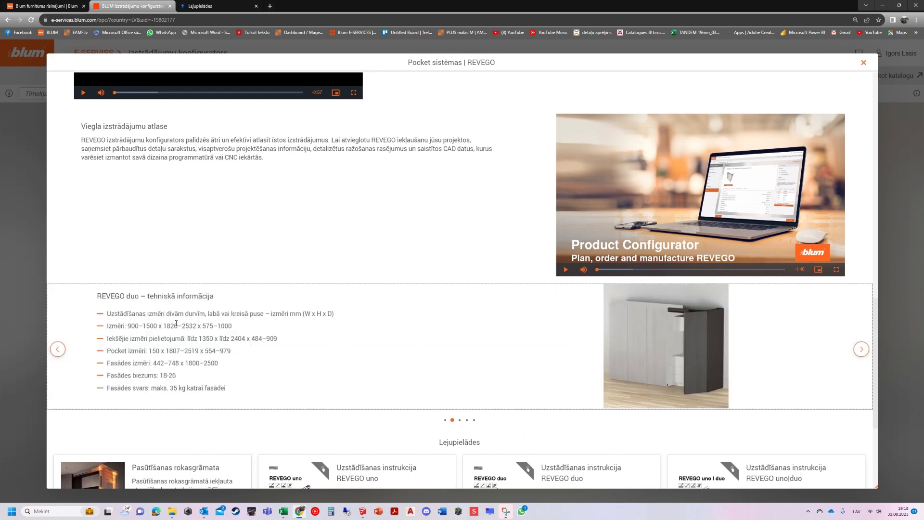
click(862, 349)
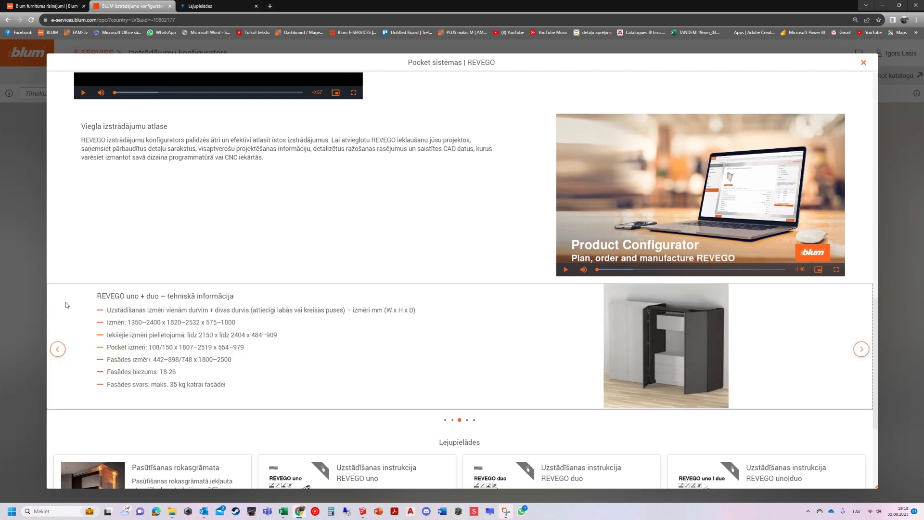
click(861, 348)
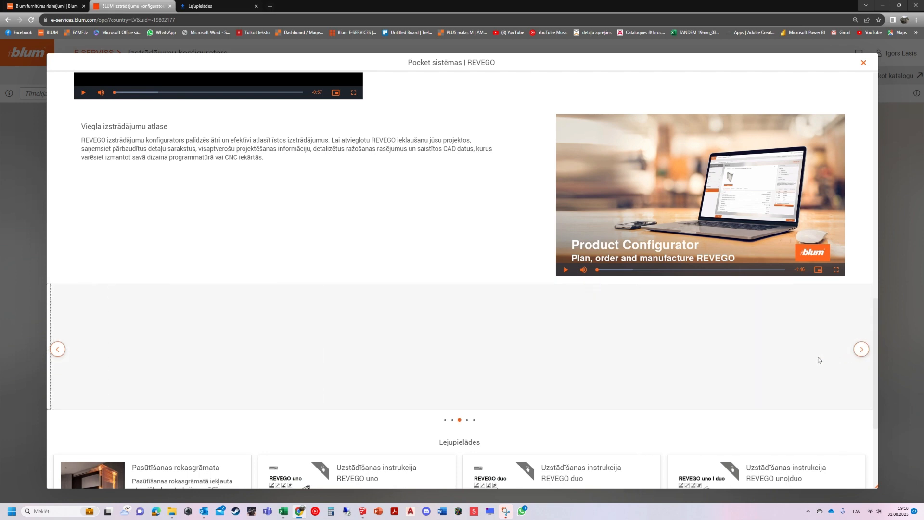
click(860, 345)
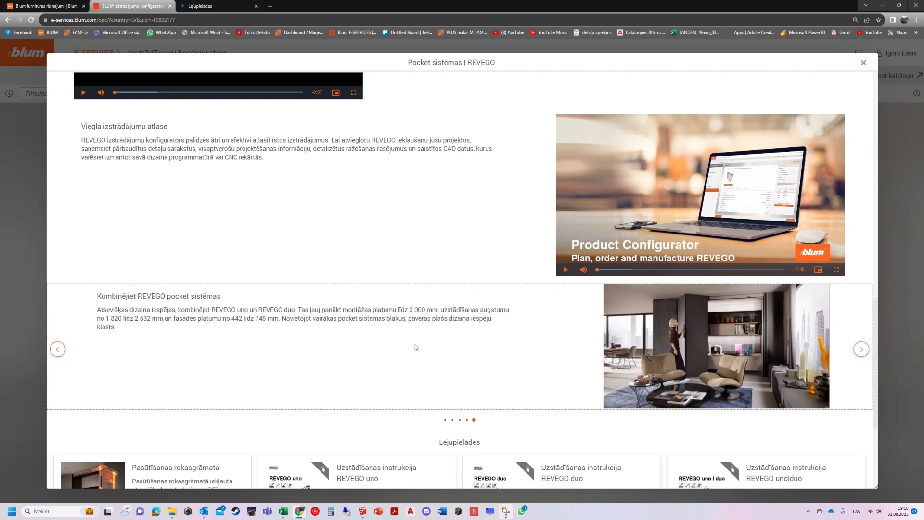
scroll(416, 346, down, 3)
scroll(421, 343, down, 1)
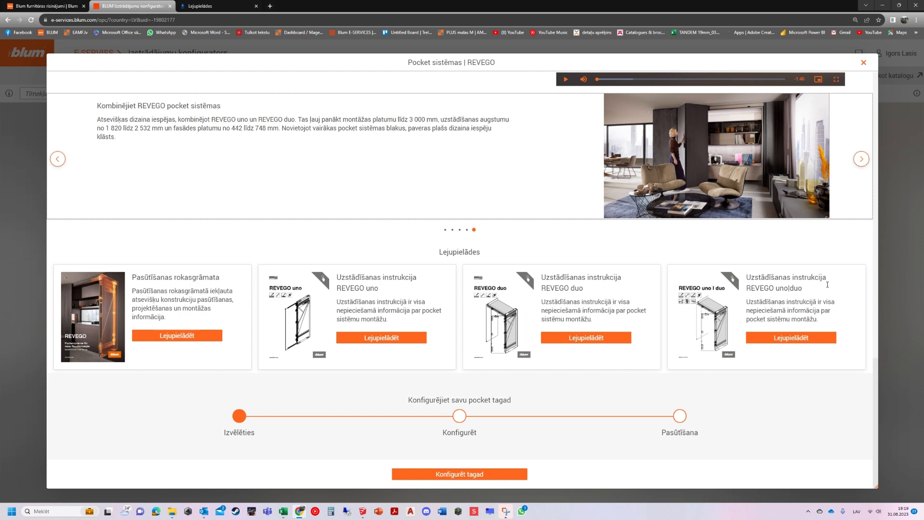
- Start configuring the REVEGO pocket system and choose Uzstādīšana nišā as the planning method
click(453, 478)
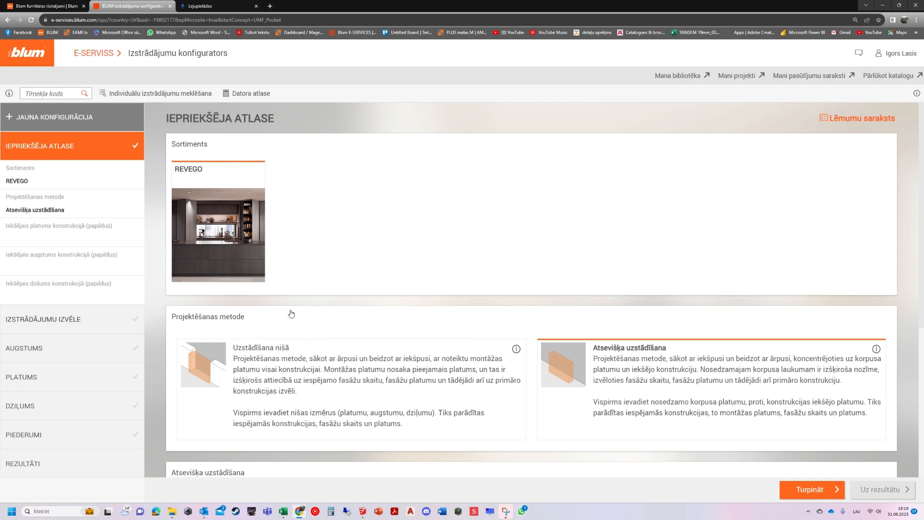
scroll(337, 313, down, 2)
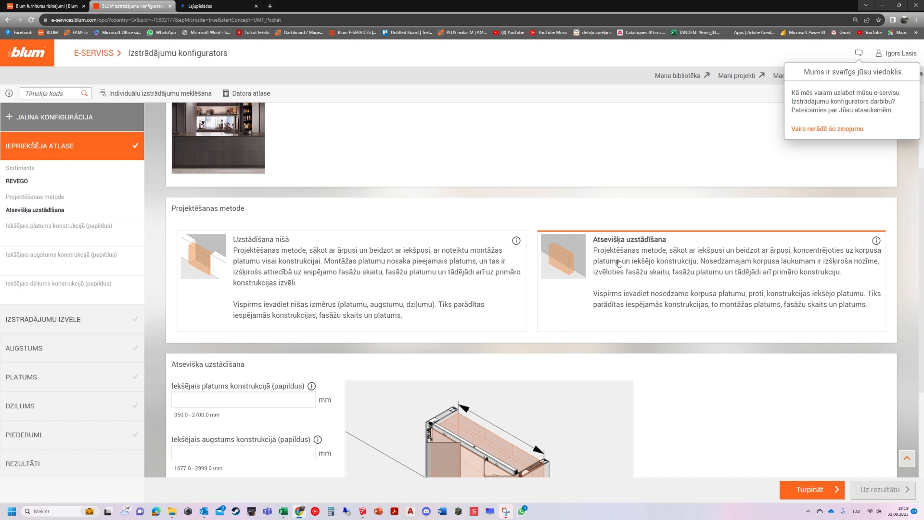
click(281, 269)
click(268, 278)
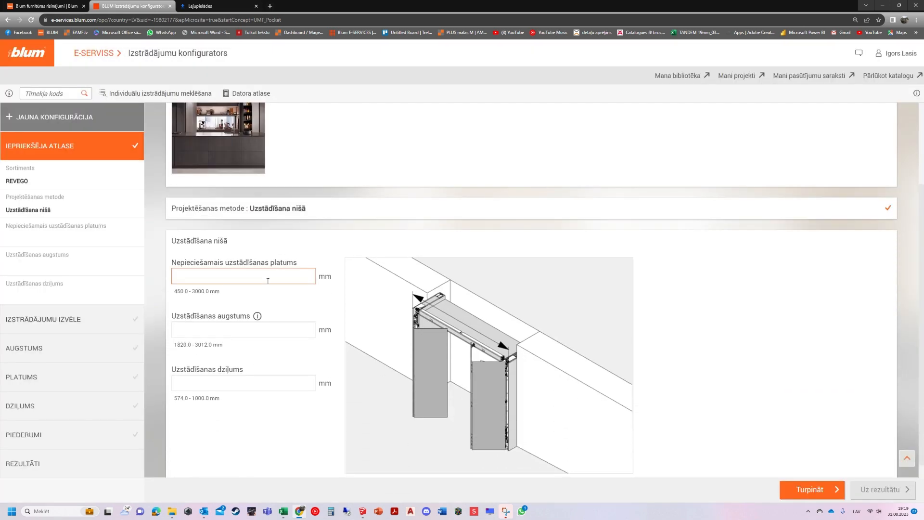
- Check the niche in the SketchUp model, enter its installation width 2500 mm, height 2500 mm and depth 750 mm, and continue to product selection
click(363, 511)
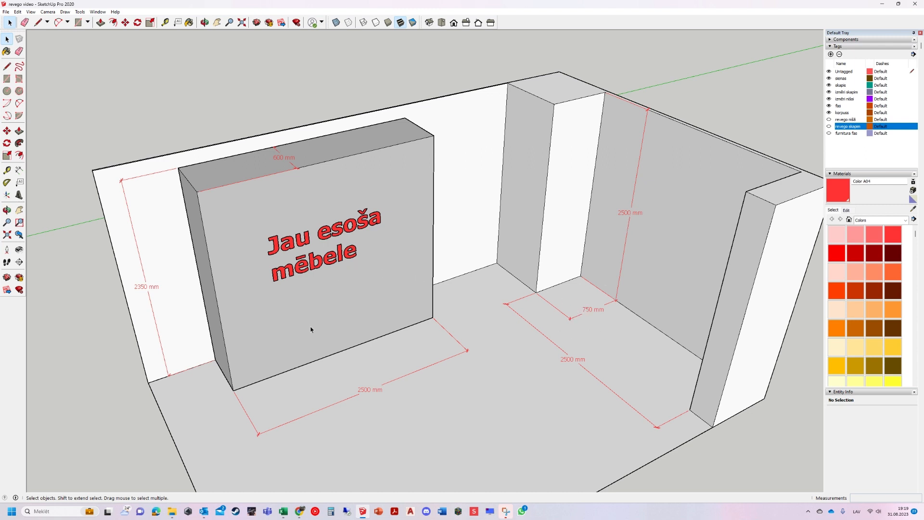
click(883, 5)
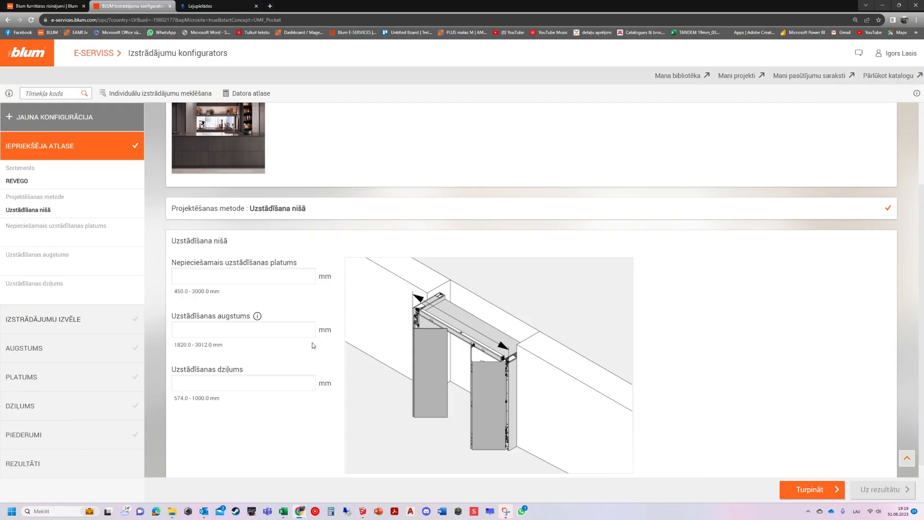
click(261, 276)
click(249, 279)
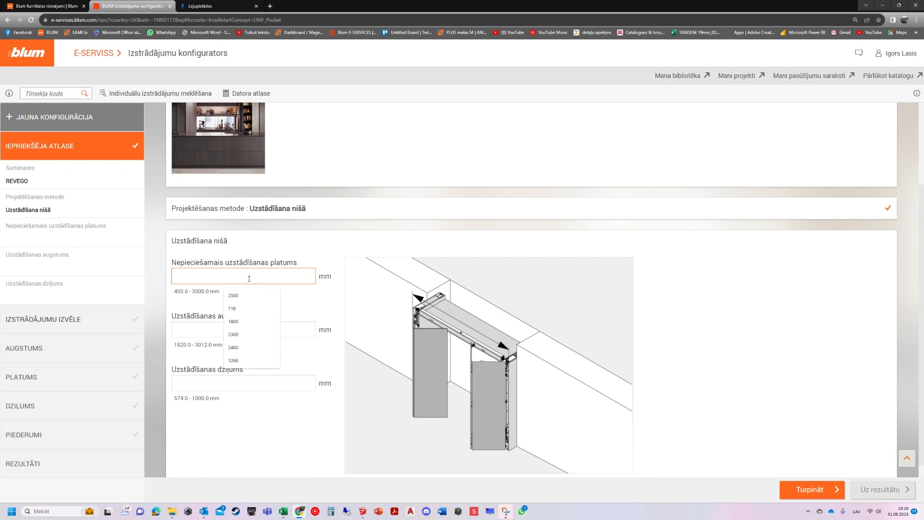
text(25)
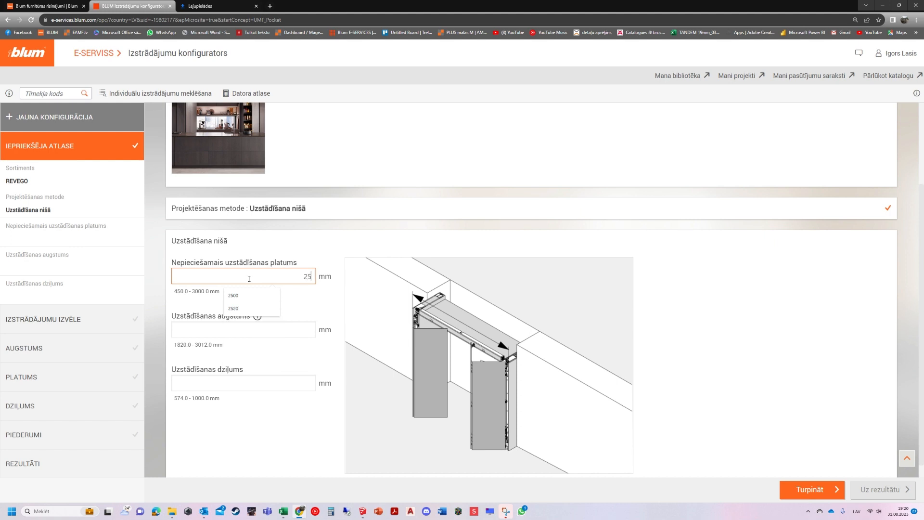
text(00)
key(Tab)
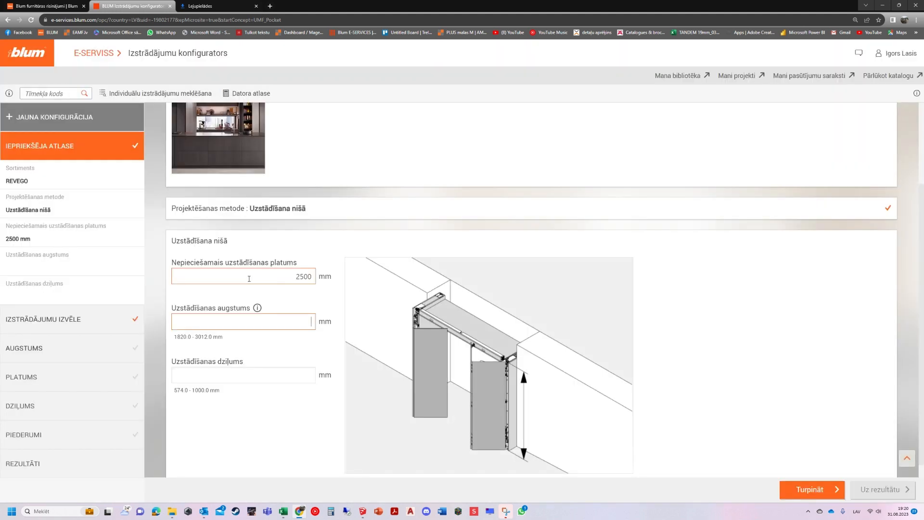
text(2500)
key(Tab)
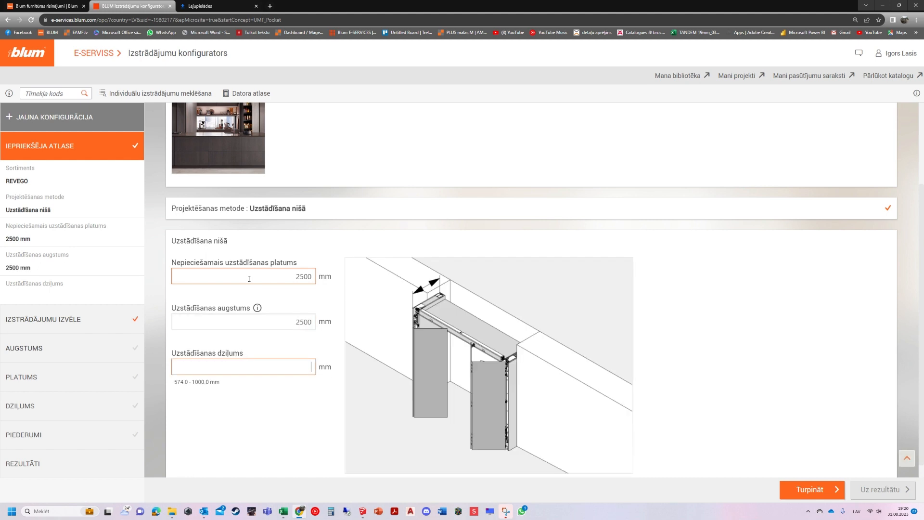
text(750)
key(Tab)
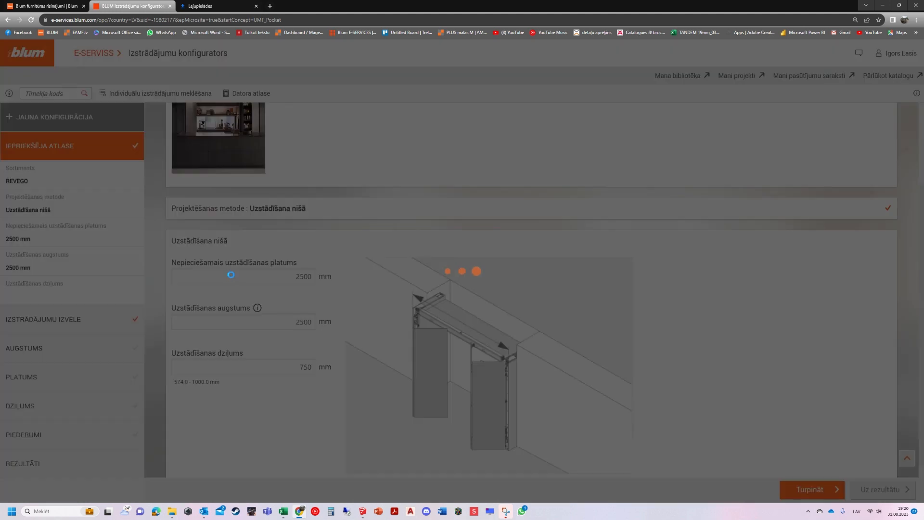
click(815, 491)
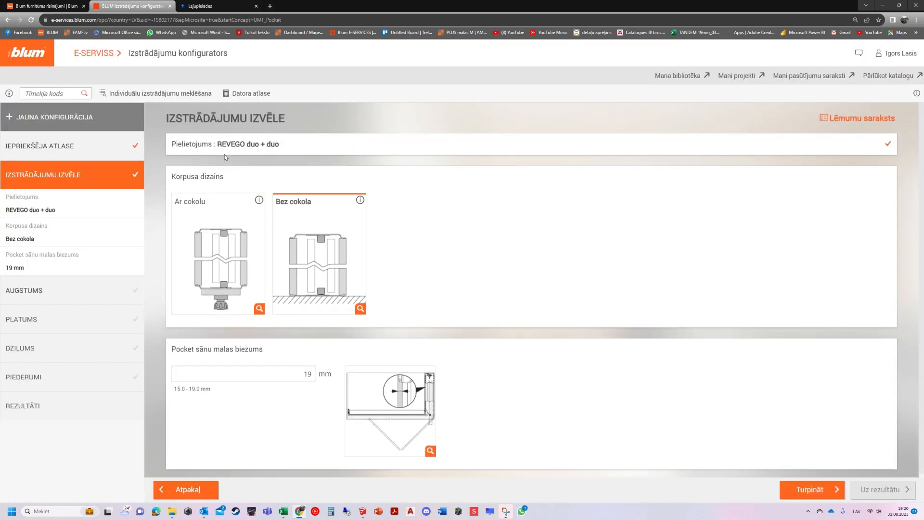
- Choose REVEGO duo + duo as the application and Bez cokola as the cabinet design
click(293, 147)
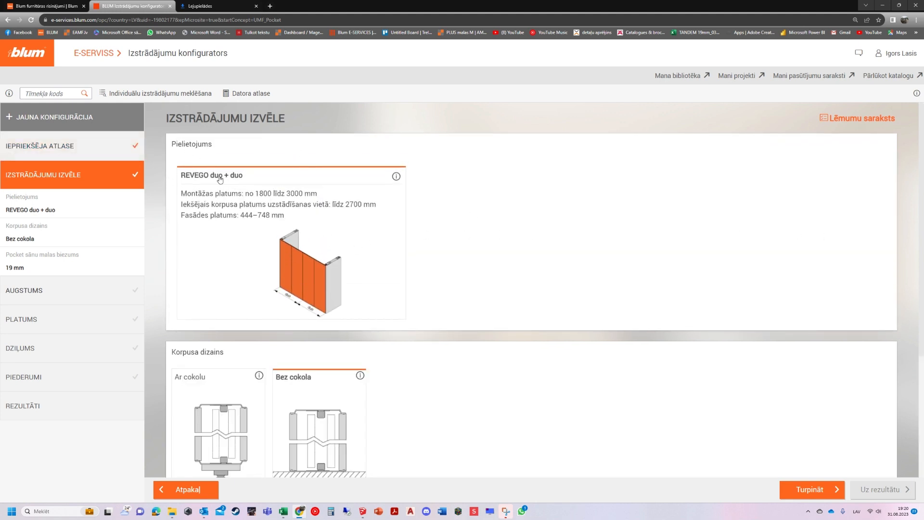
click(260, 204)
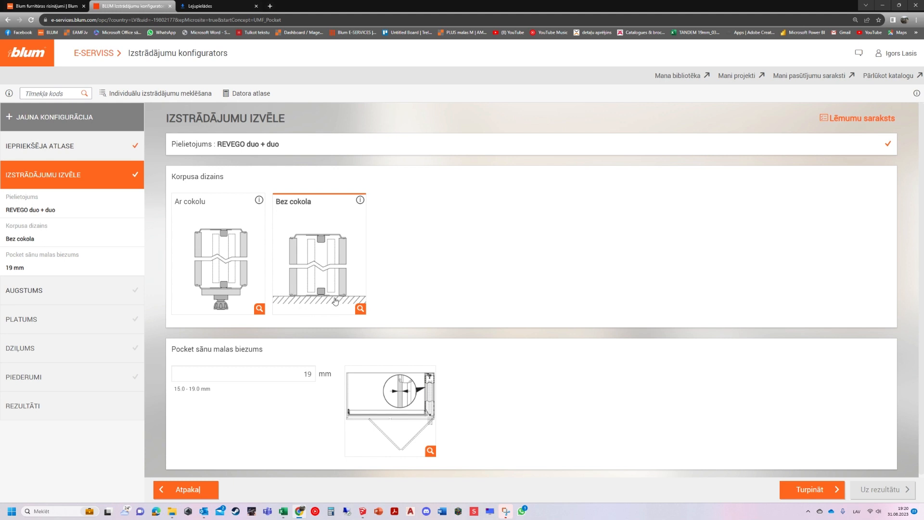
click(318, 238)
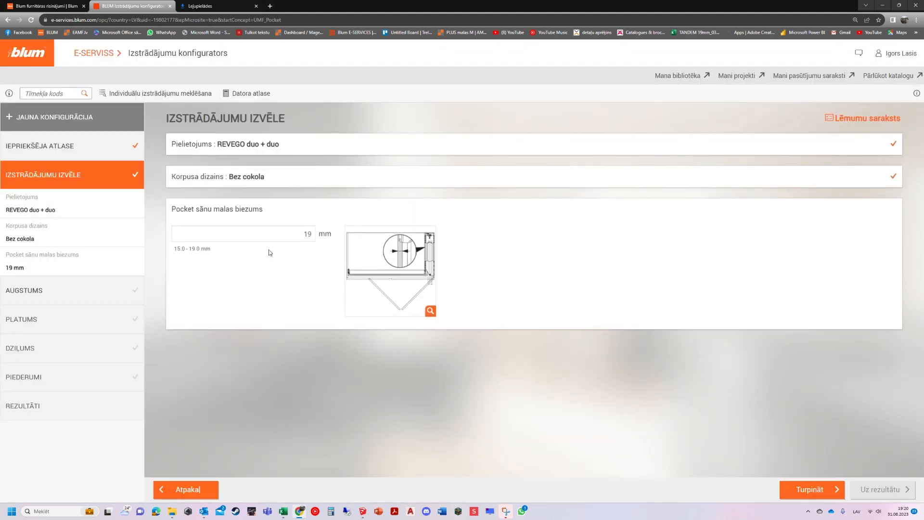
- Set the pocket side panel thickness to 18 mm and continue to the height settings
click(277, 236)
text(18)
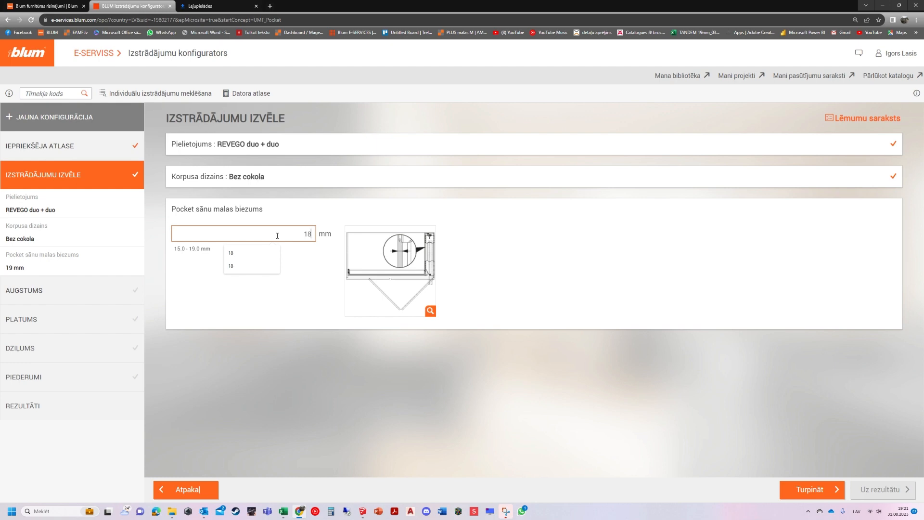
key(Return)
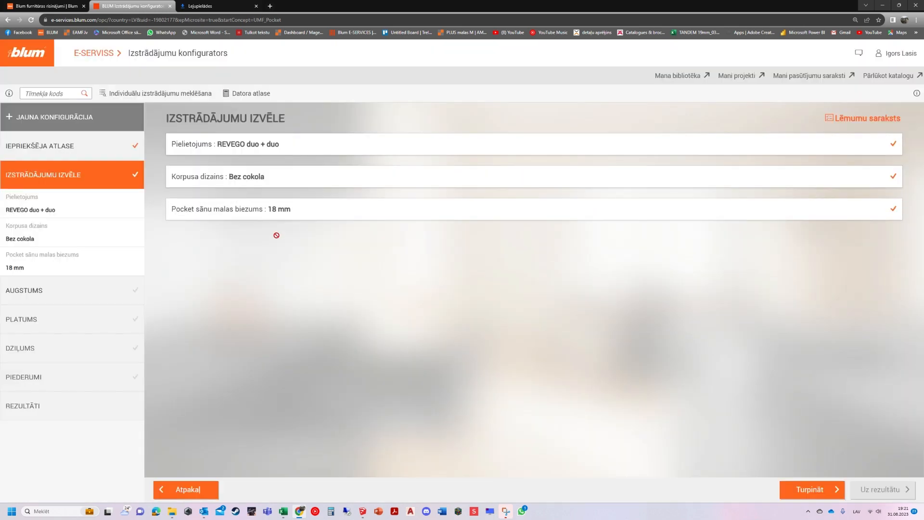
click(817, 487)
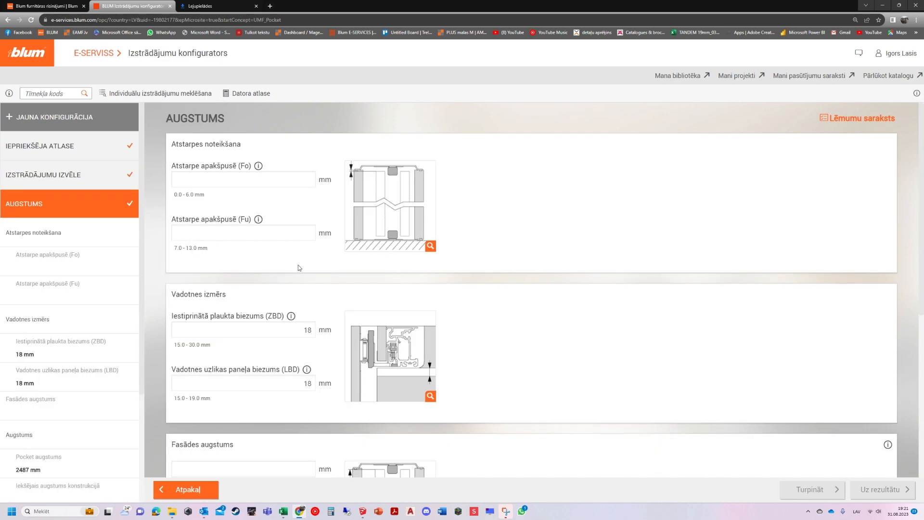
- Open the explanation of the Fo gap and enlarge the page to examine its height diagram
click(228, 183)
click(225, 181)
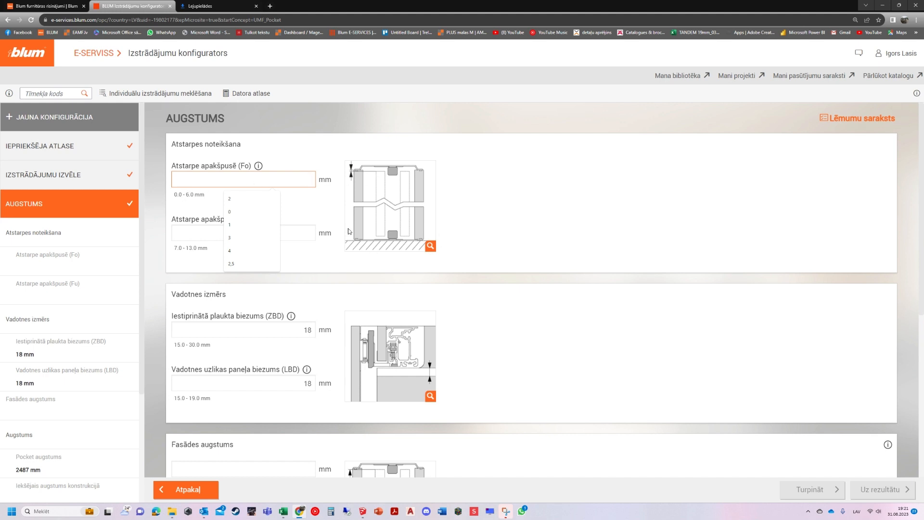
click(258, 165)
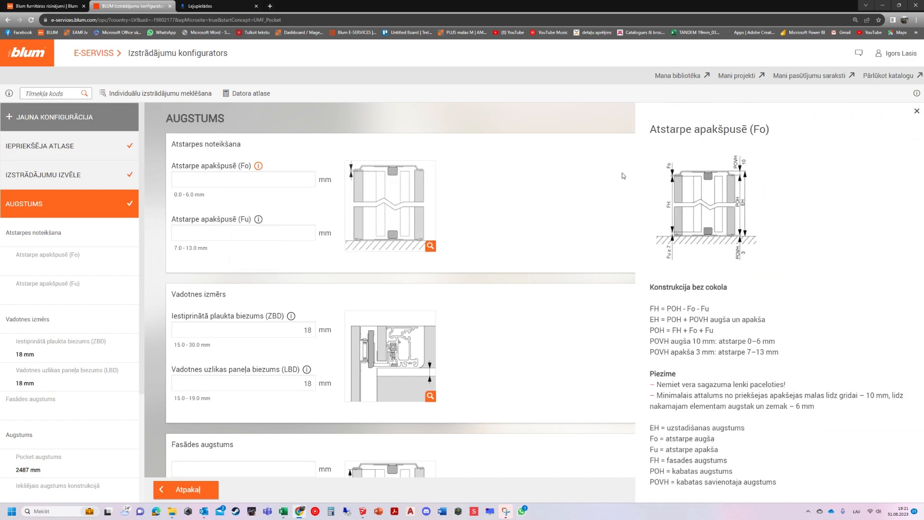
scroll(764, 169, up, 6)
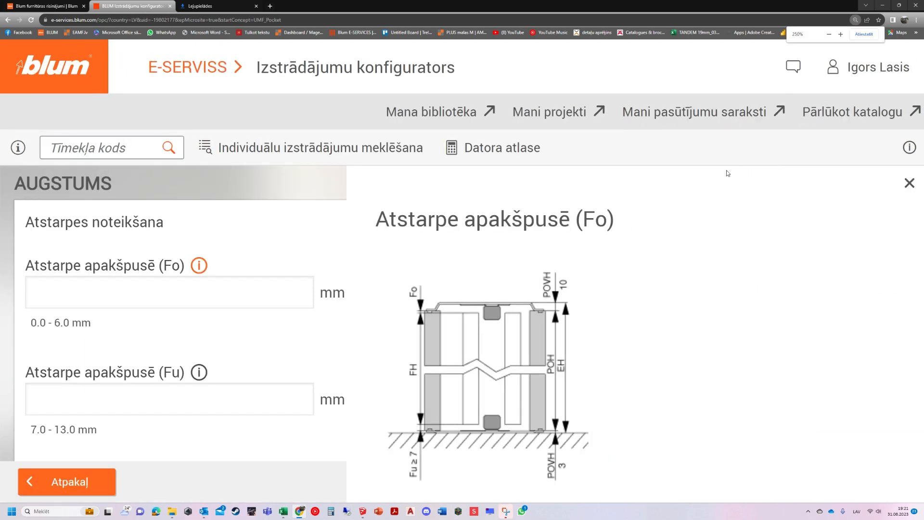
- Close the Fo gap explanation and set the height gaps to 0 mm for Fo and 7 mm for Fu
scroll(728, 173, down, 1)
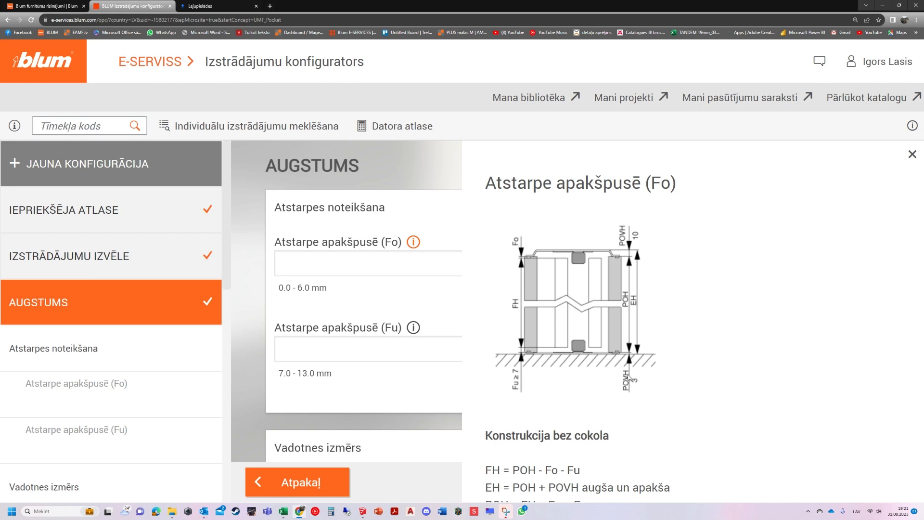
click(913, 154)
key(ctrl+minus)
key(ctrl+minus)
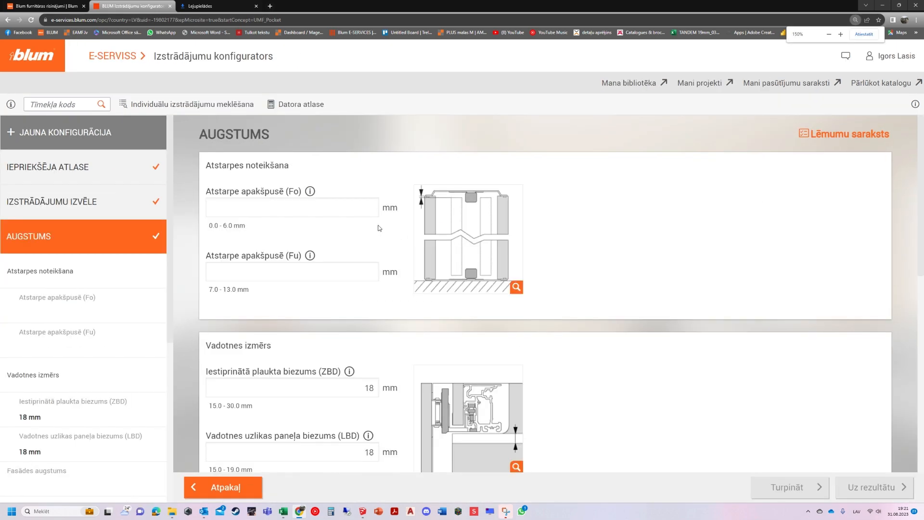
key(ctrl+minus)
click(212, 179)
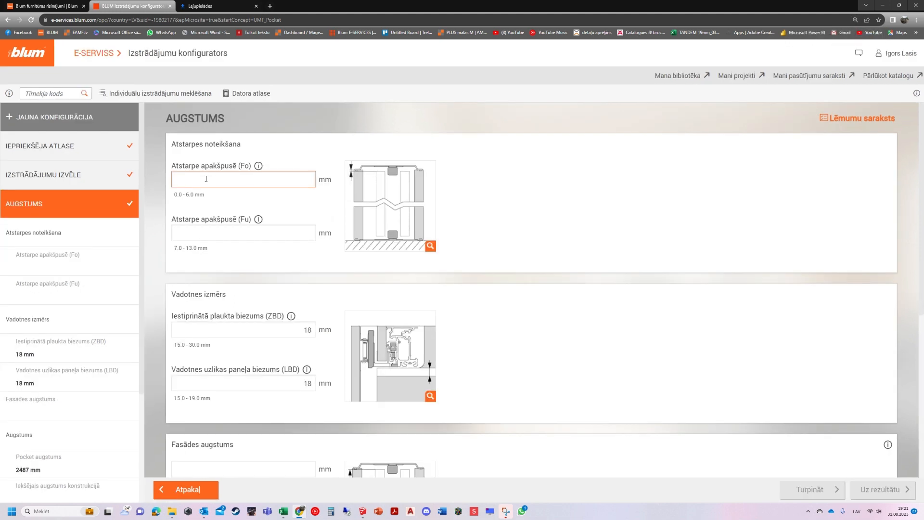
click(188, 184)
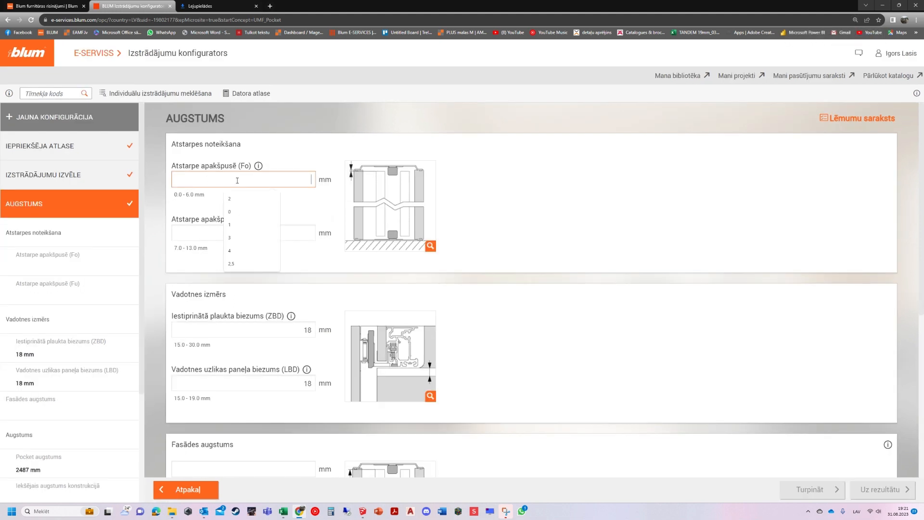
text(0)
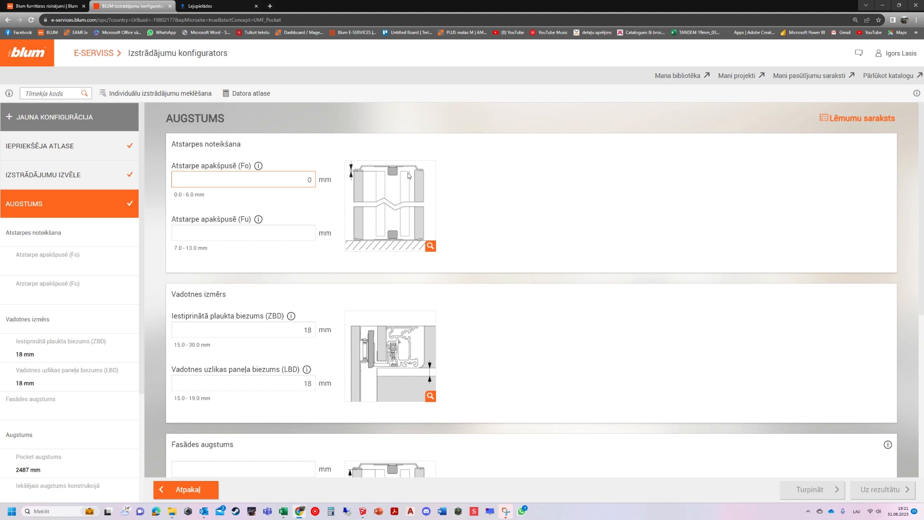
click(267, 233)
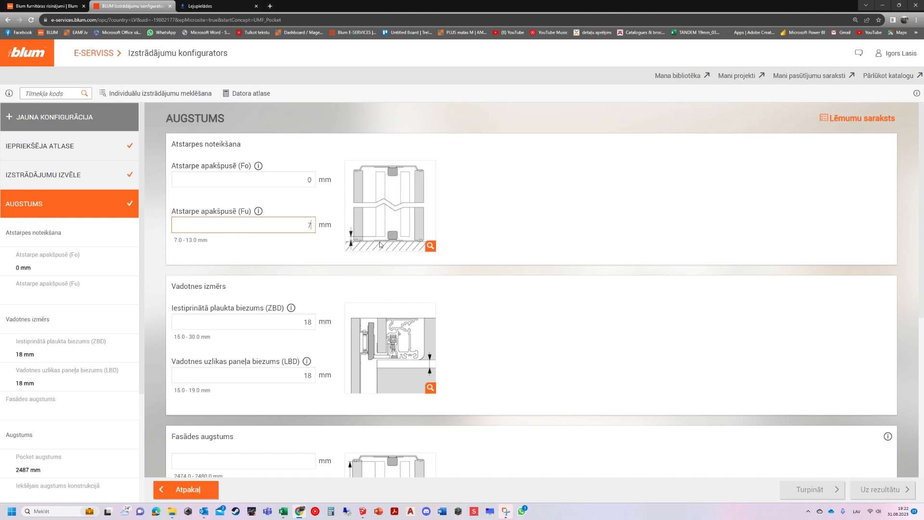
key(Tab)
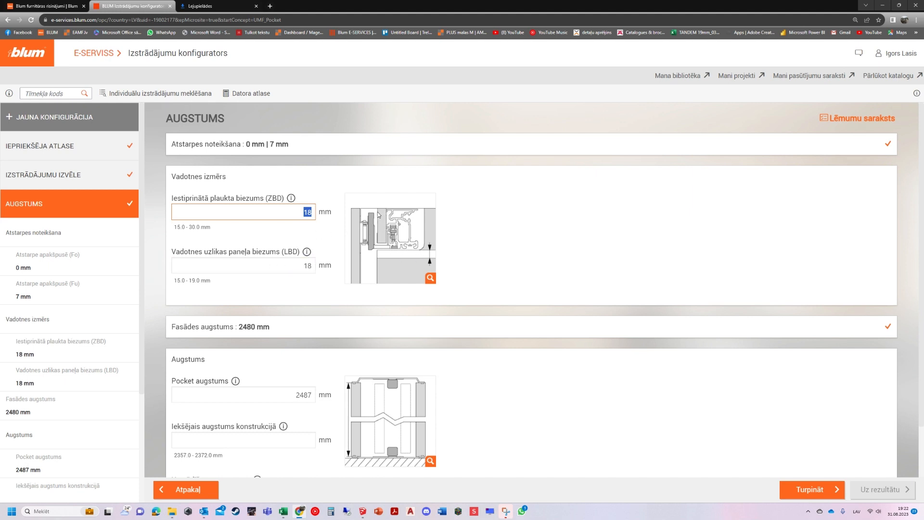
- Review the guide cover panel thickness (LBD) and the pocket height values, and continue to the width settings
click(299, 266)
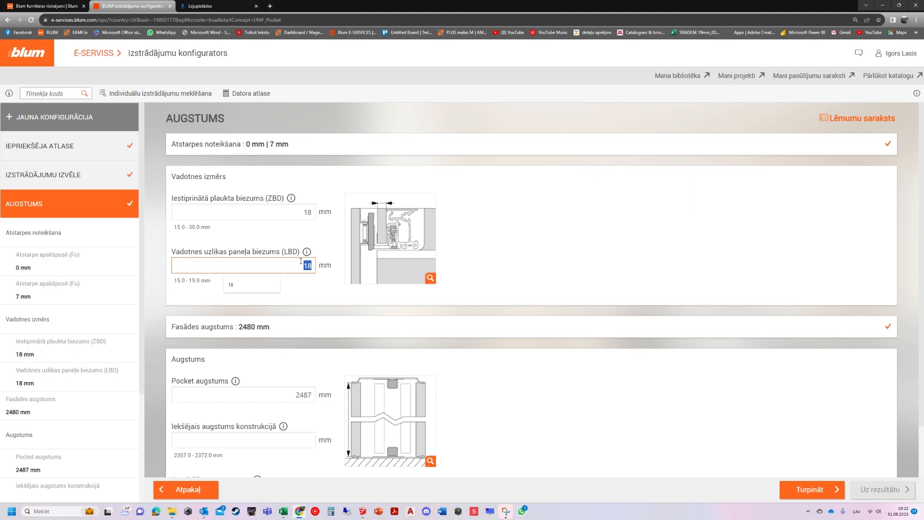
scroll(302, 261, down, 1)
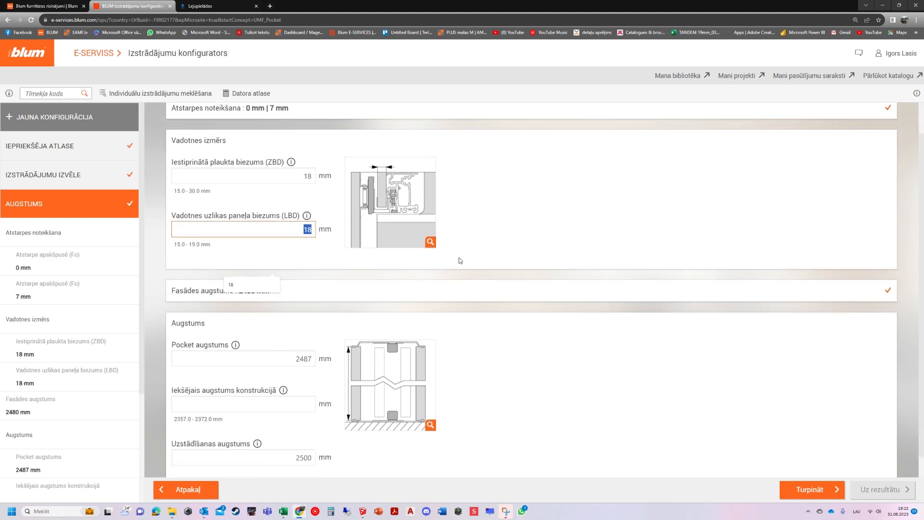
key(Tab)
scroll(460, 261, down, 1)
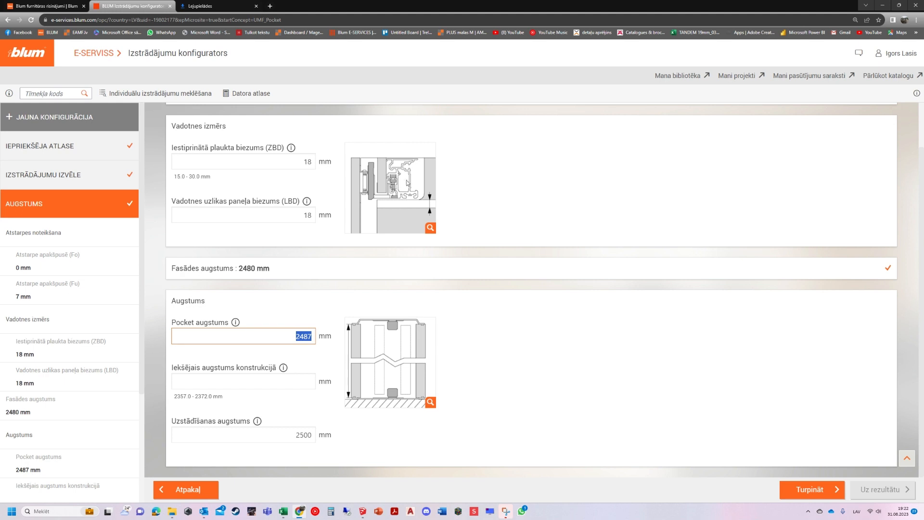
click(808, 490)
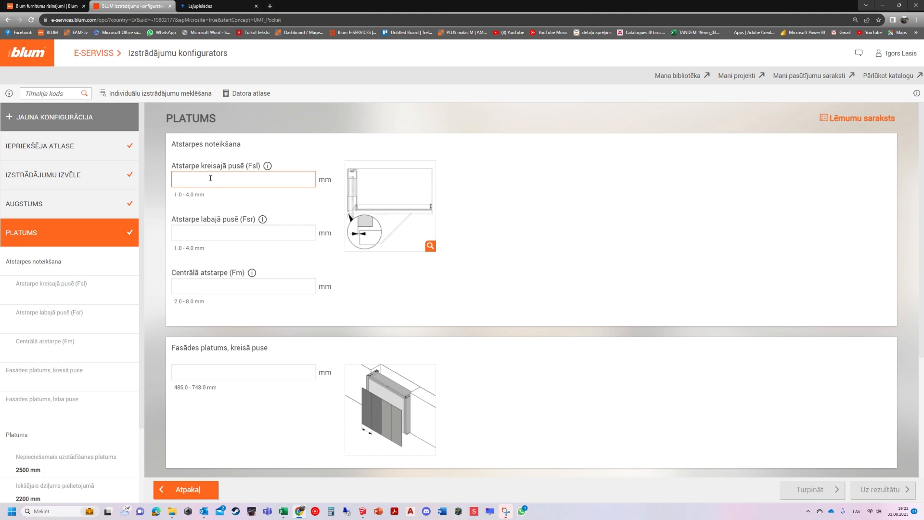
- Set the left side gap (Fsl) to 2 mm, accept the proposed right and central gaps, and continue to the depth settings
click(228, 177)
text(2)
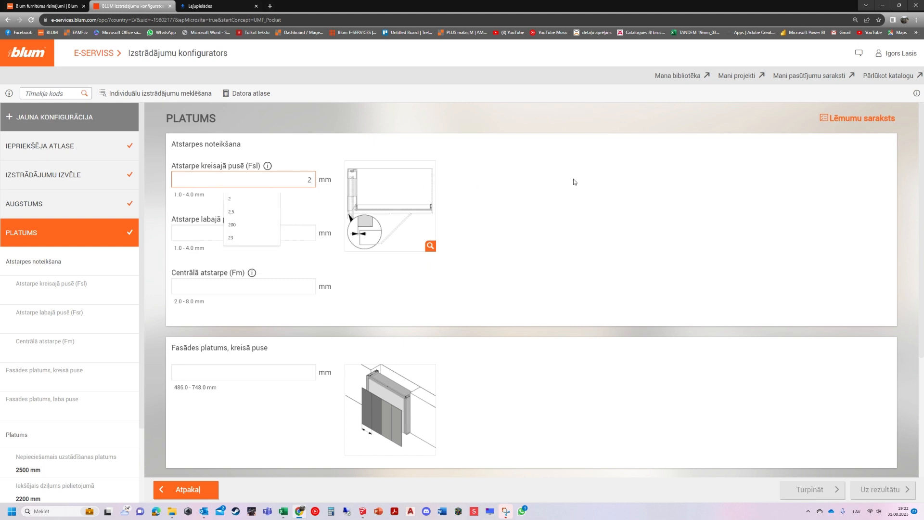
key(Tab)
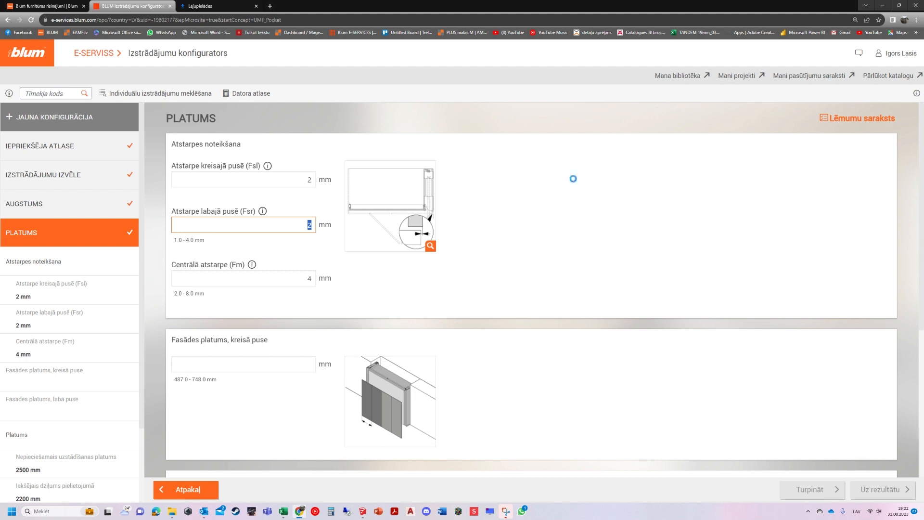
key(Tab)
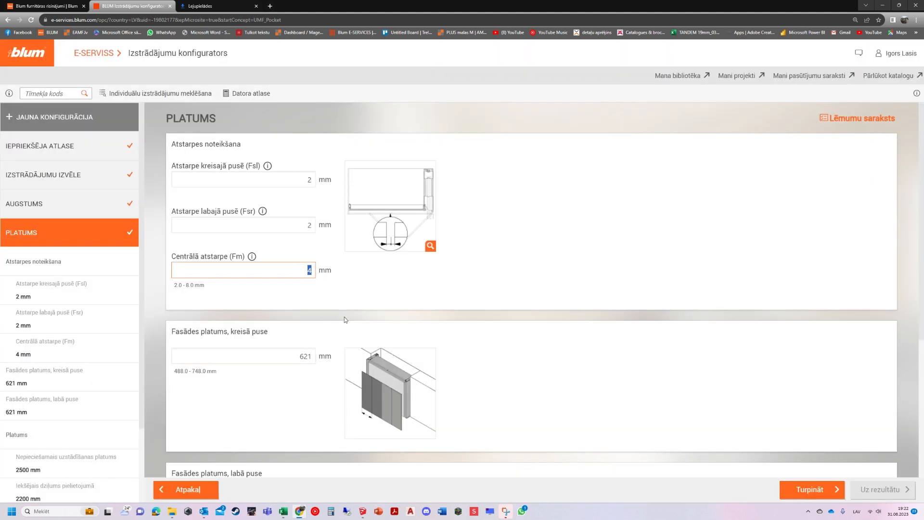
scroll(343, 318, down, 2)
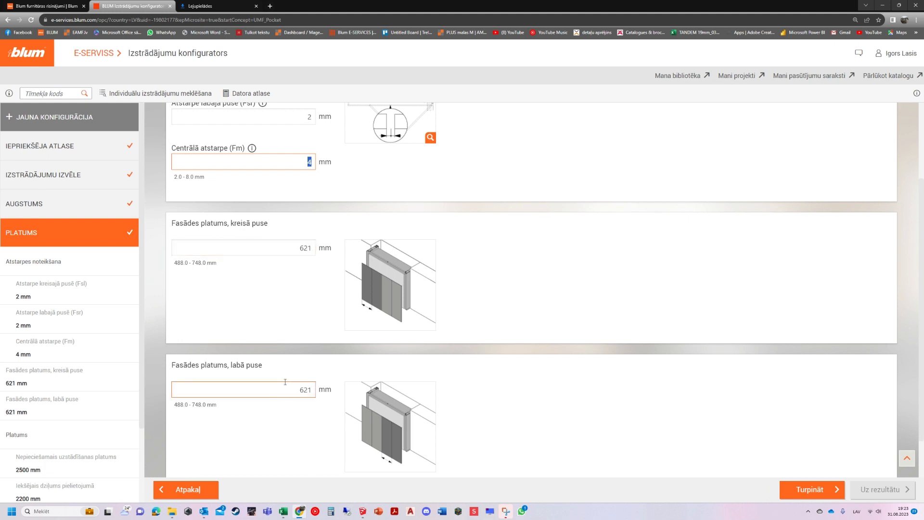
scroll(374, 320, down, 1)
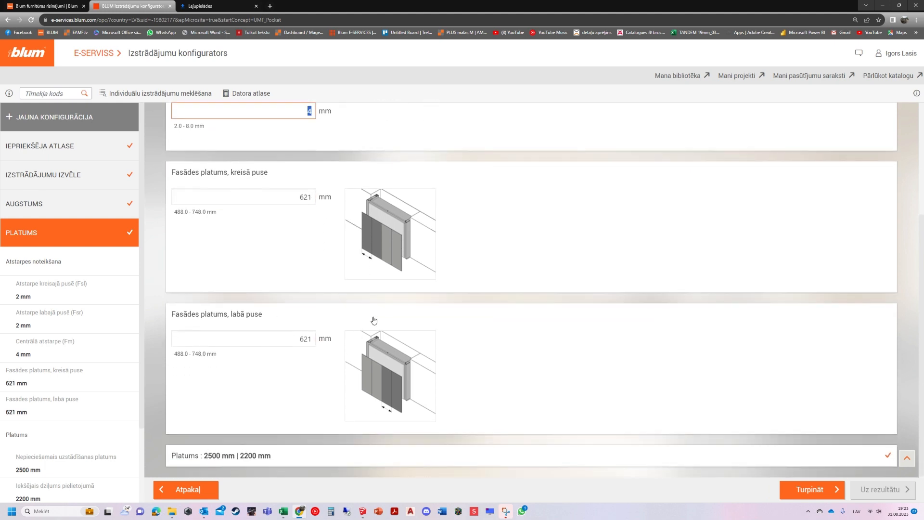
click(818, 494)
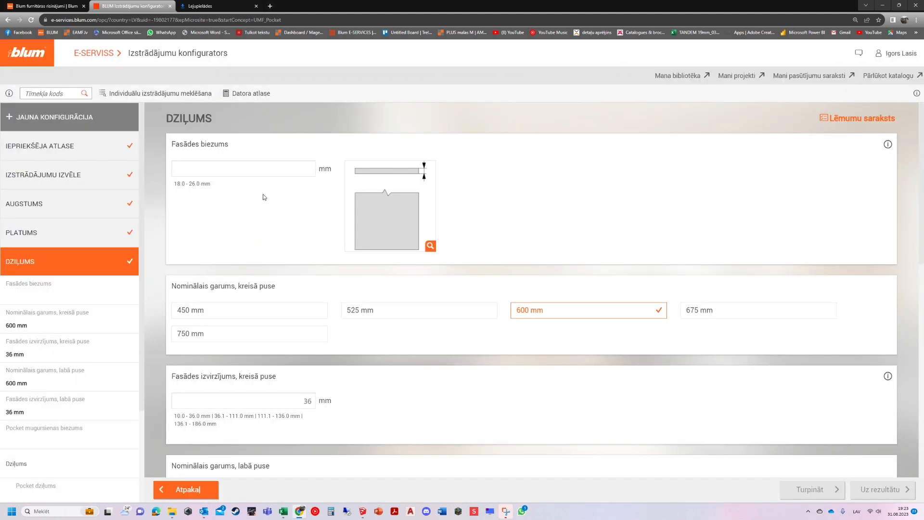
- Set the facade thickness (Fasādes biezums) to 19 mm
click(253, 167)
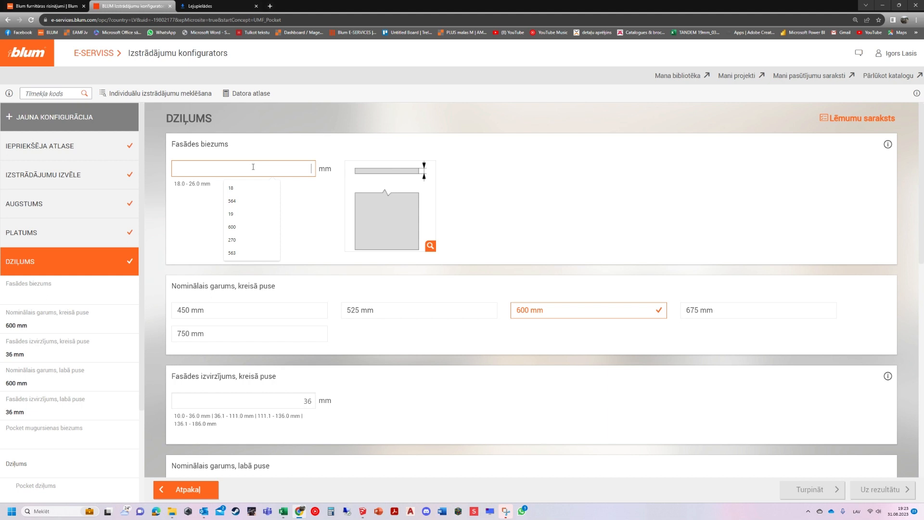
text(19)
key(Return)
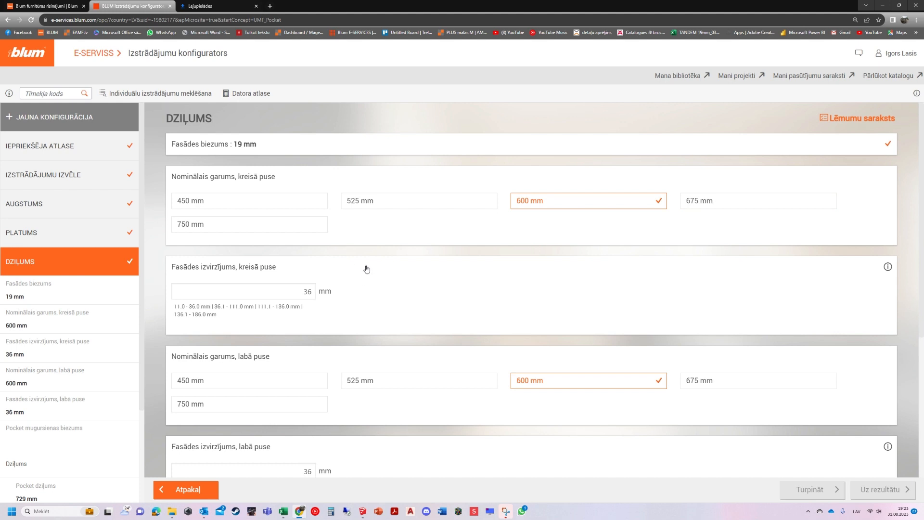
- Try 675 mm as the left nominal length and switch it back to 600 mm
scroll(407, 266, down, 1)
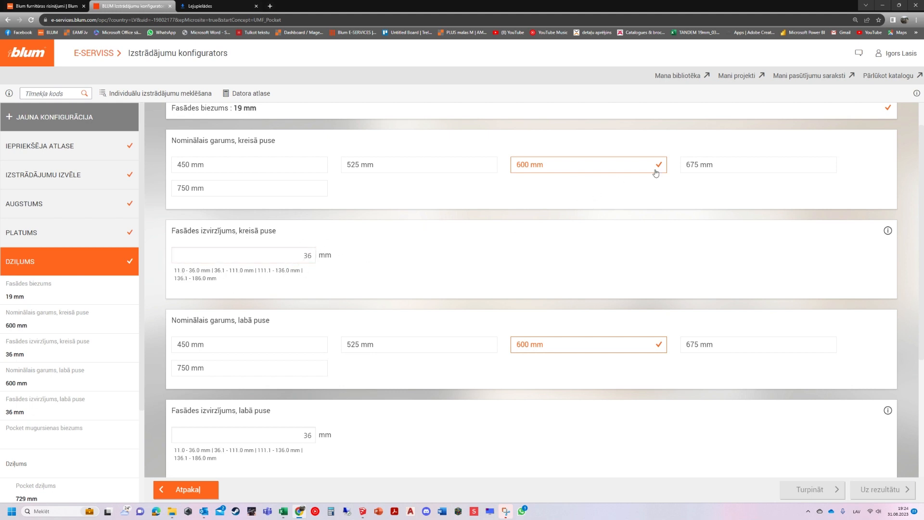
click(722, 167)
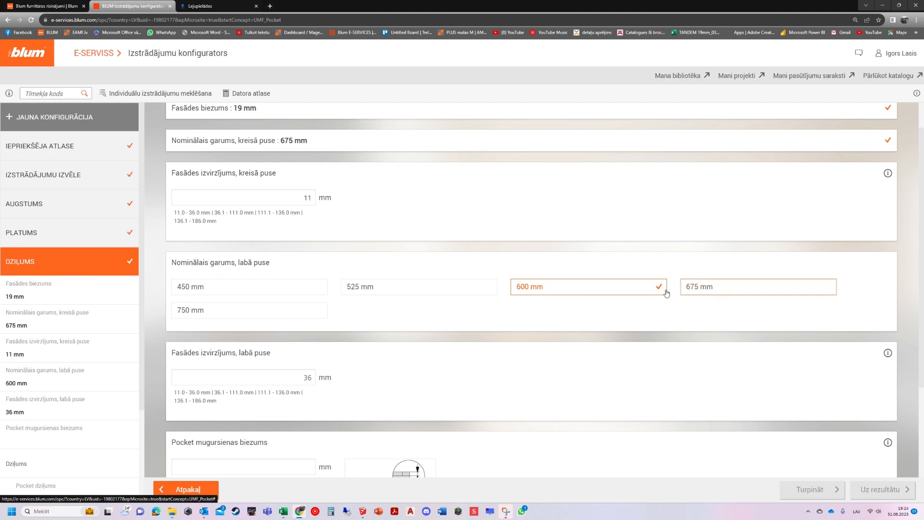
click(330, 145)
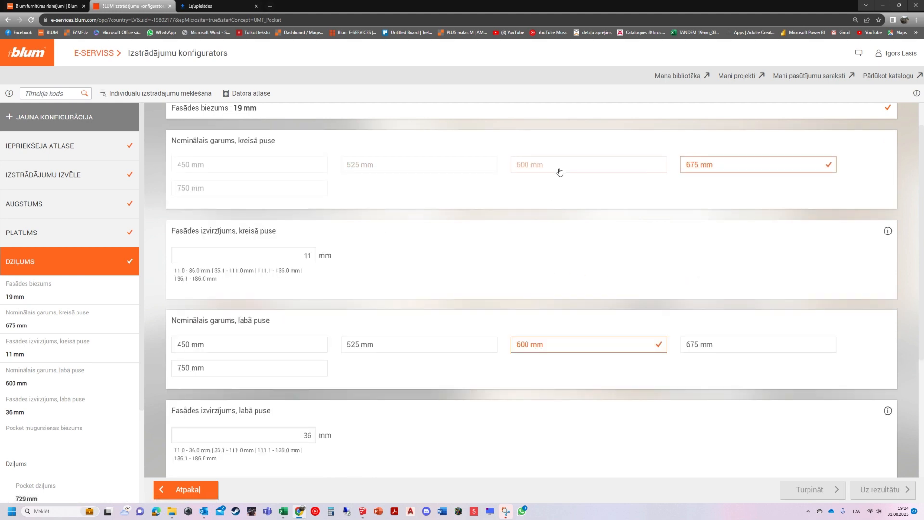
click(558, 169)
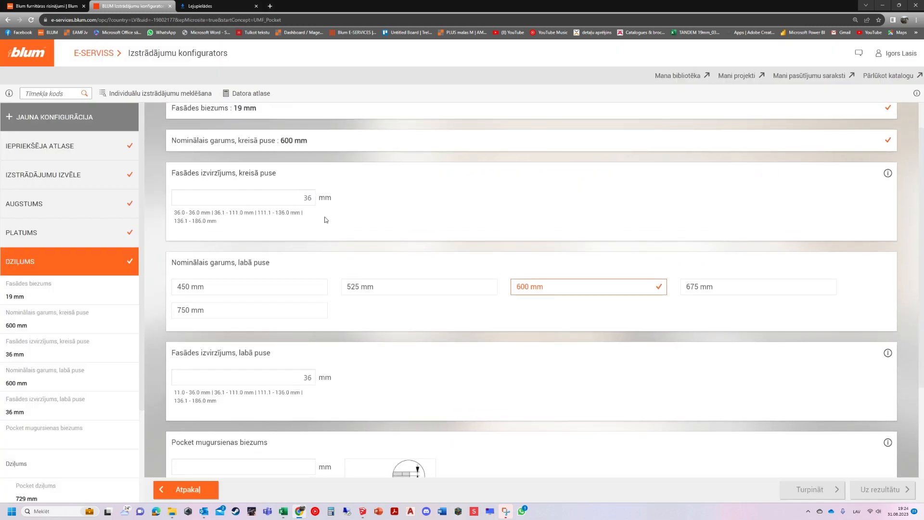
- Check the facade projection settings on both sides and read the explanation of the left facade projection
scroll(364, 293, down, 2)
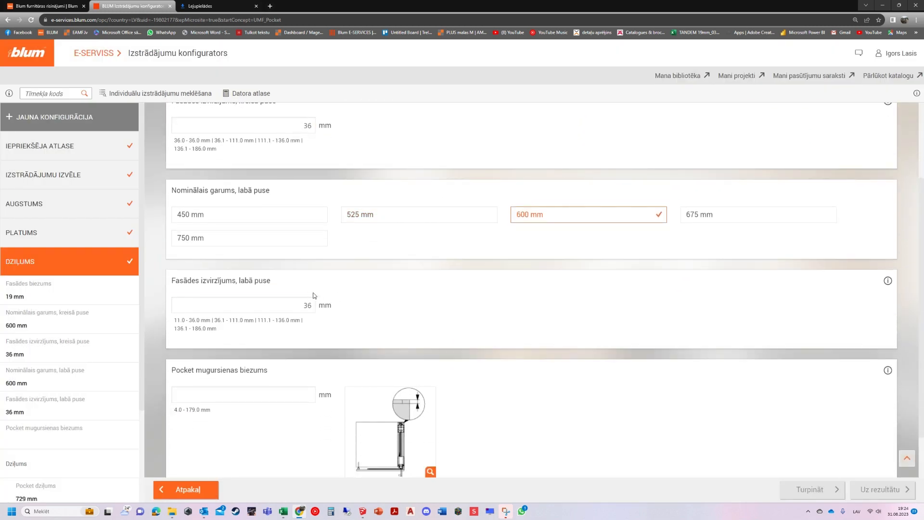
scroll(334, 311, down, 2)
click(298, 247)
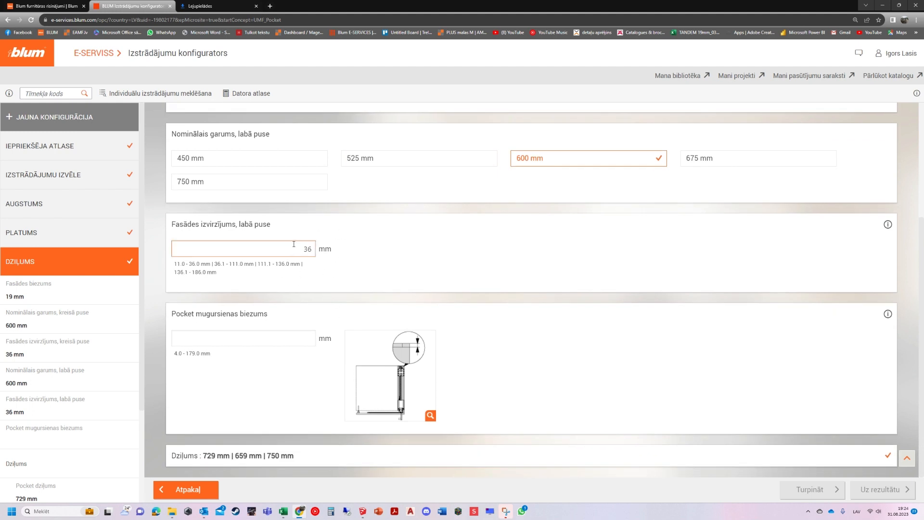
scroll(337, 249, up, 3)
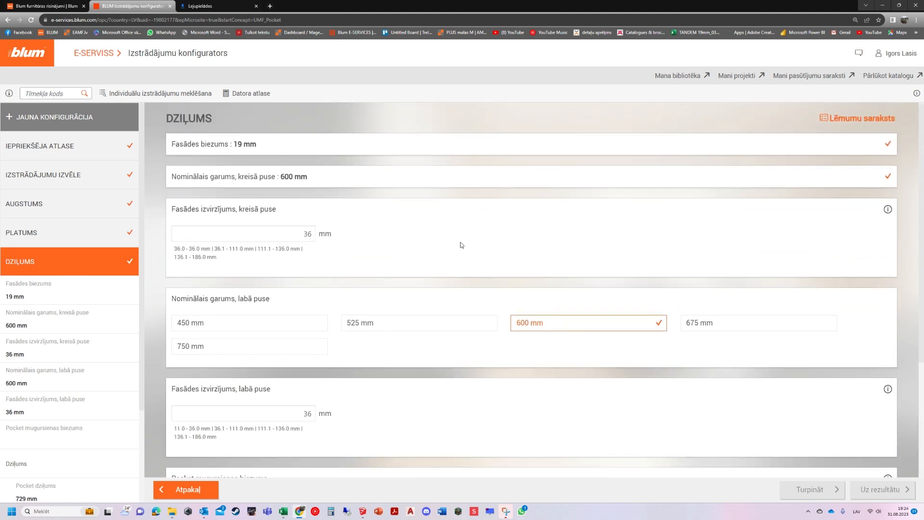
click(888, 209)
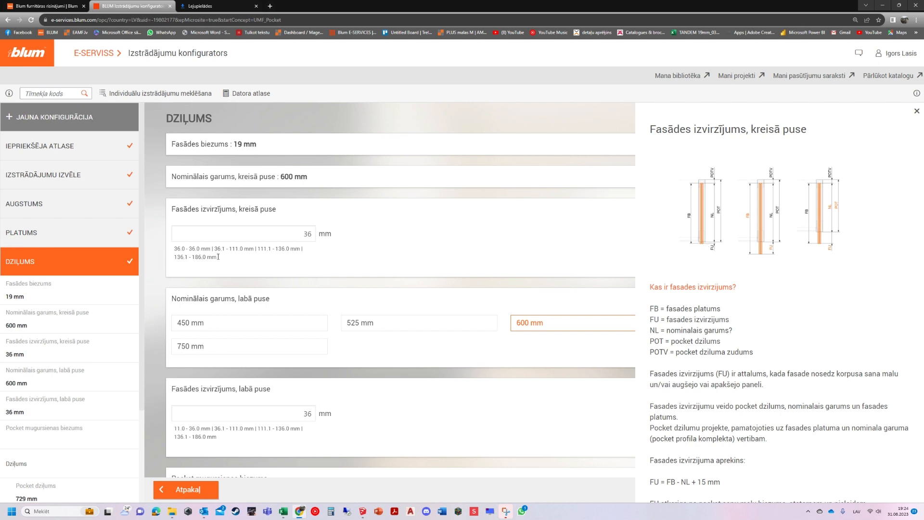
click(917, 111)
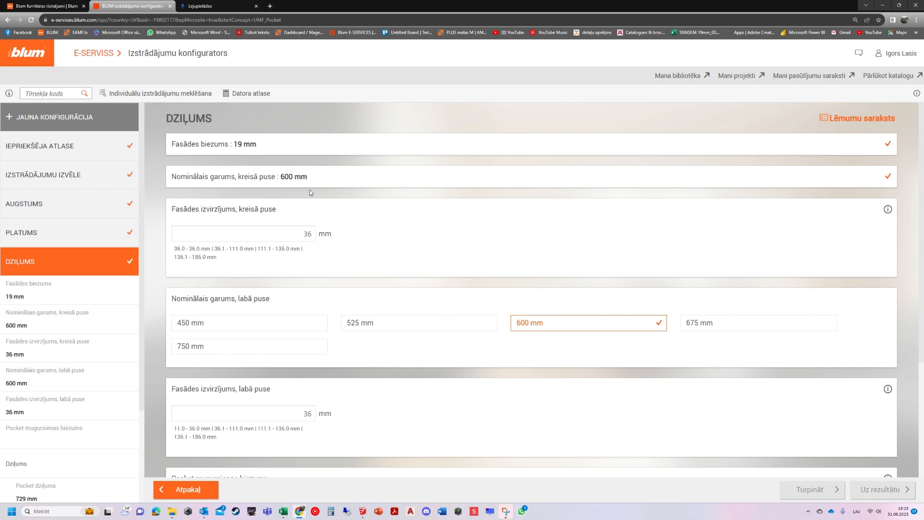
- Set the pocket back panel thickness to 18 mm and continue to the accessories
scroll(460, 249, down, 3)
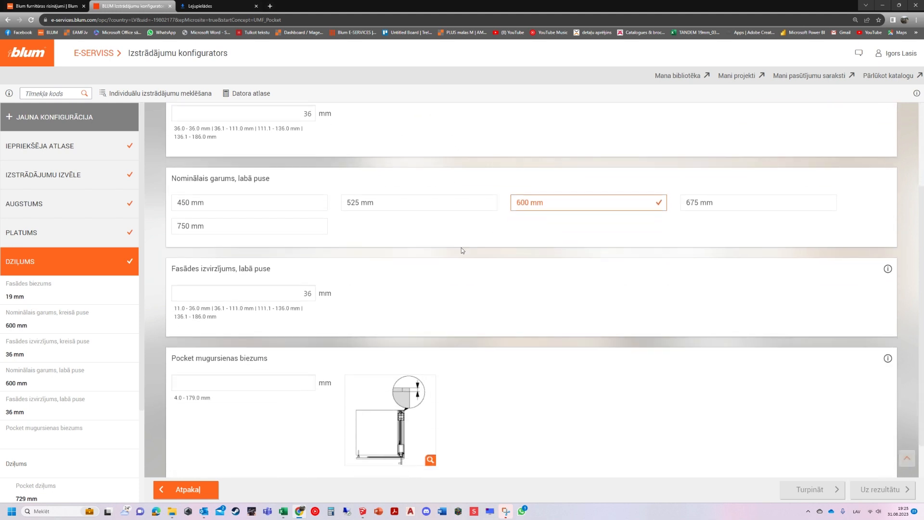
click(274, 338)
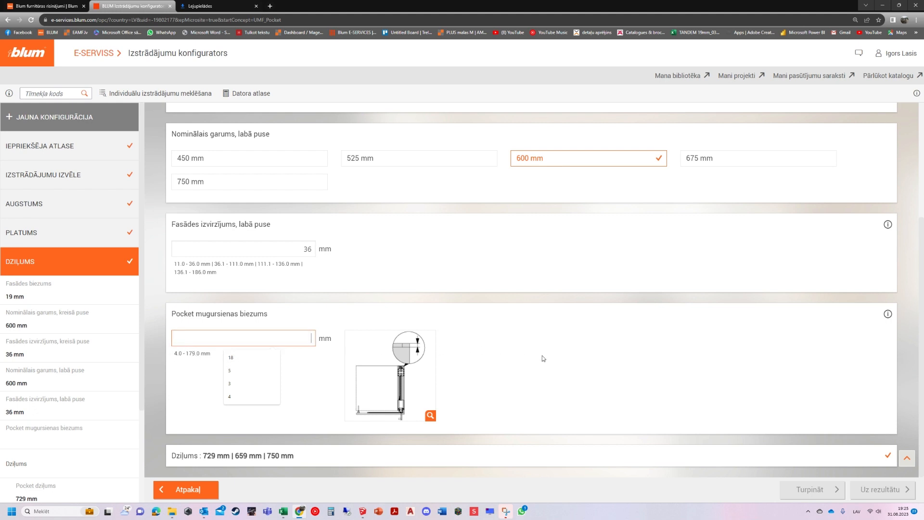
text(18)
click(542, 357)
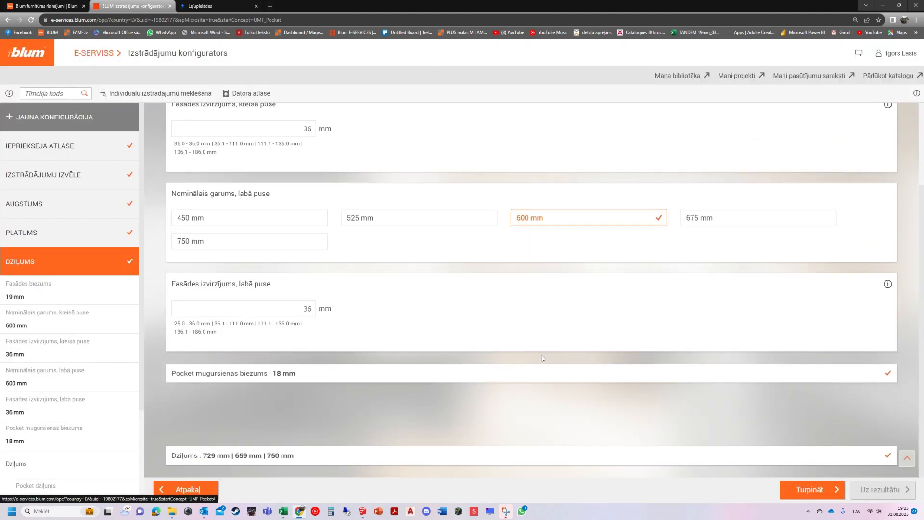
click(813, 490)
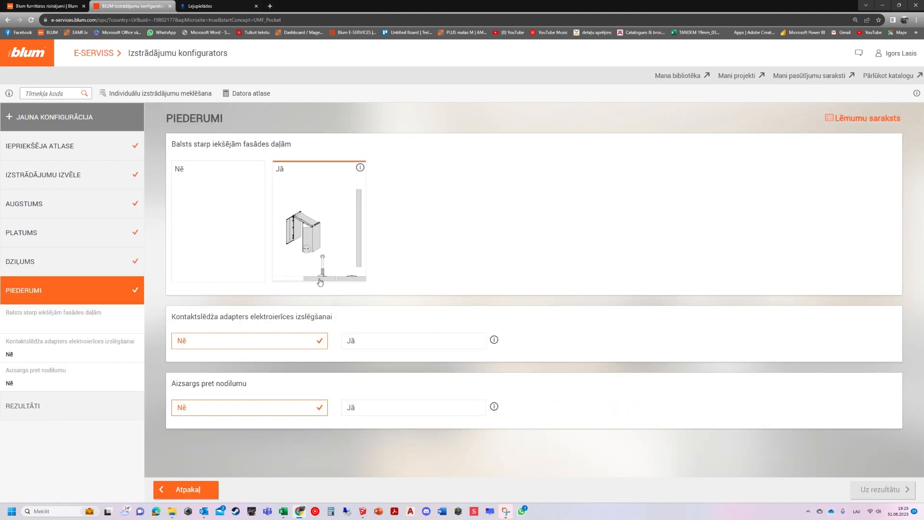
- Read the explanation of the support between the inner facade parts and choose Jā to include it
click(360, 167)
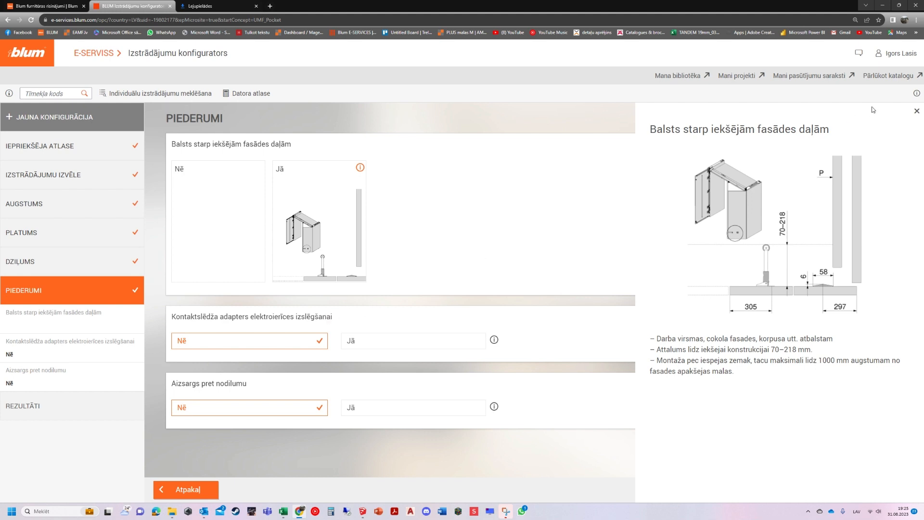
click(917, 111)
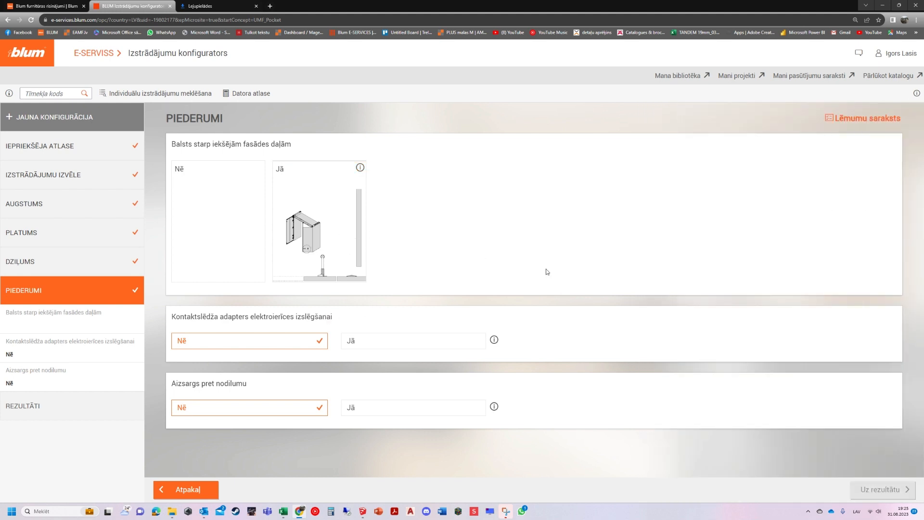
click(330, 220)
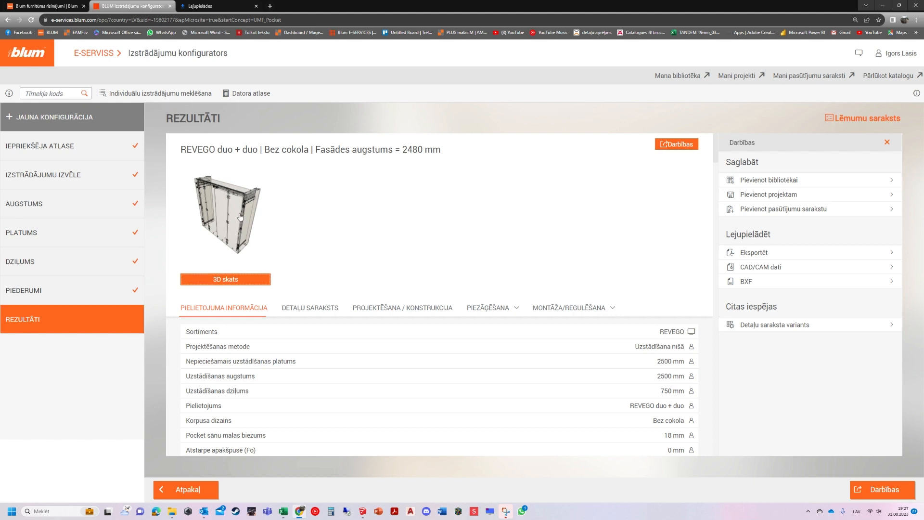
- Inspect the configured REVEGO duo + duo in the 3D view and read through its application information and parts list
click(234, 283)
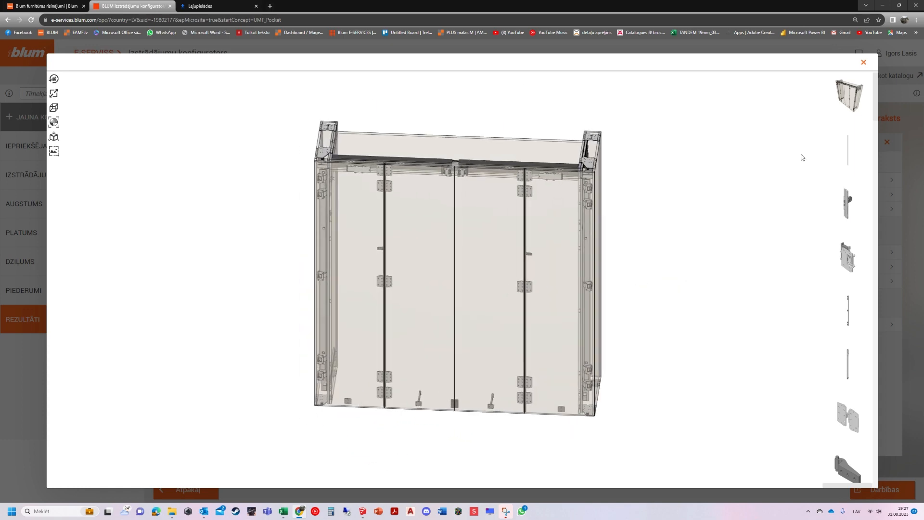
click(865, 63)
scroll(268, 319, down, 3)
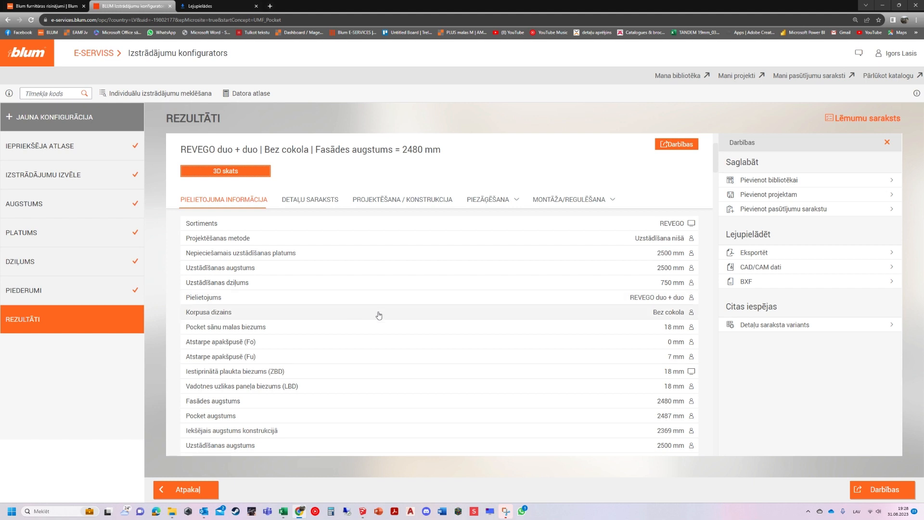
scroll(415, 313, down, 3)
scroll(442, 323, down, 5)
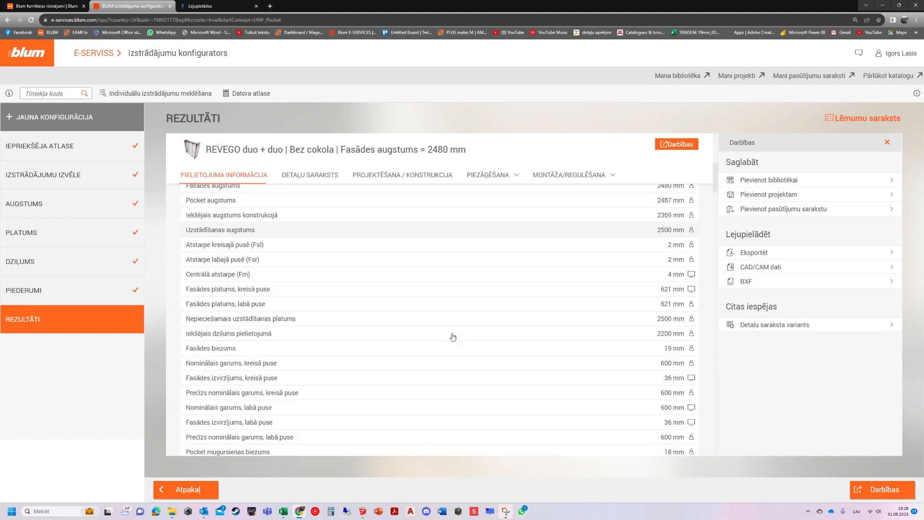
scroll(453, 336, down, 3)
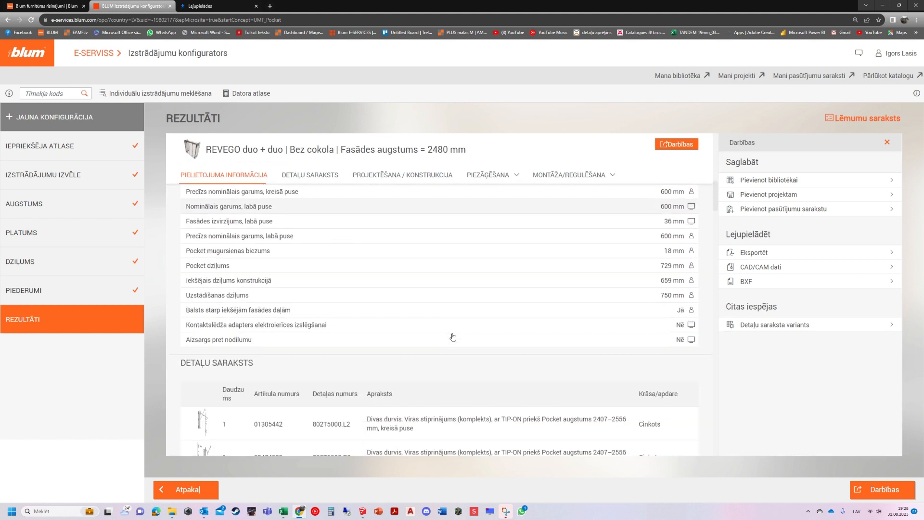
scroll(452, 336, down, 3)
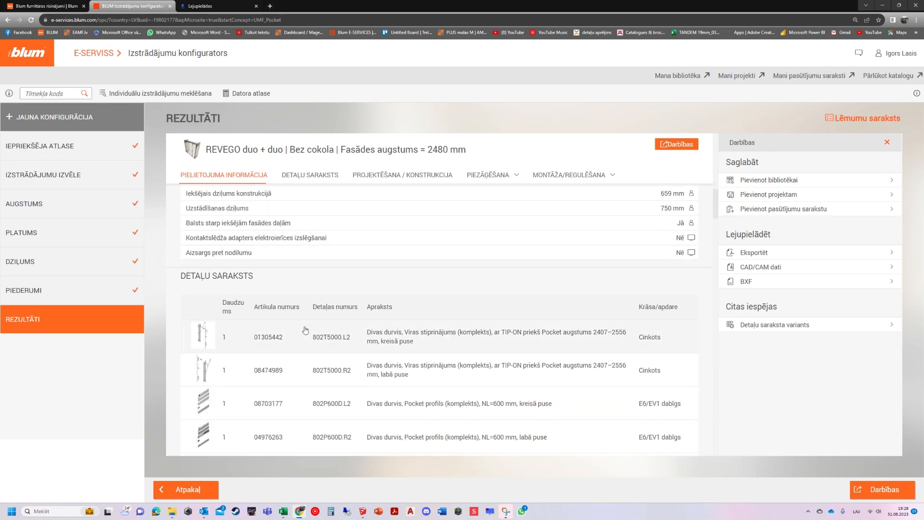
scroll(317, 289, down, 5)
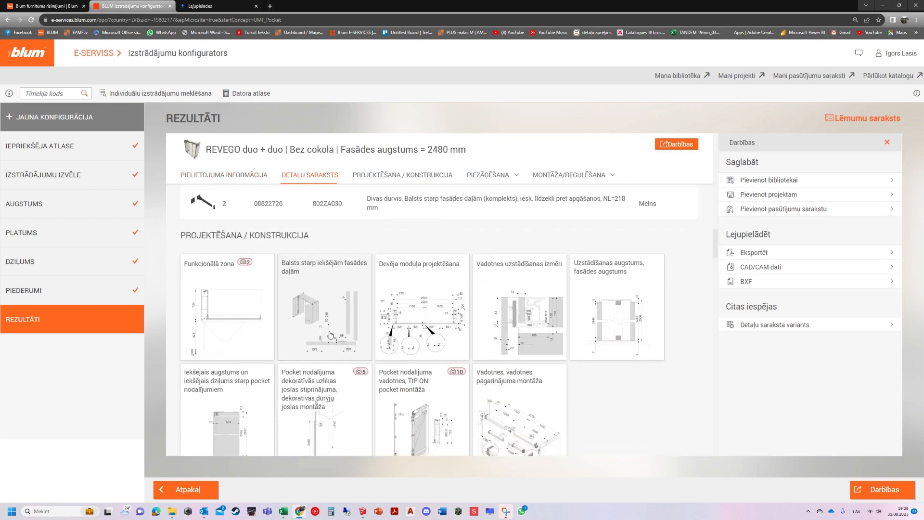
- View the Devēja moduļa projektēšana planning drawing with its dimensions, and close it
click(435, 310)
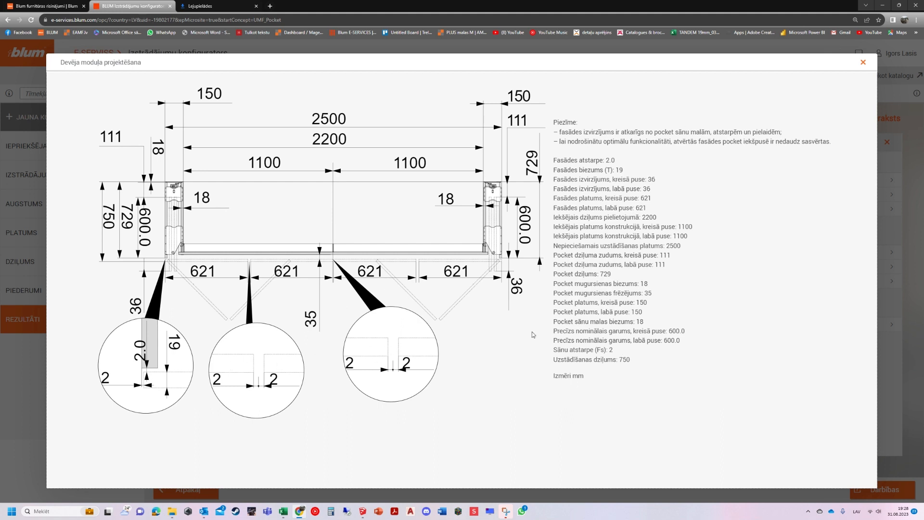
click(863, 62)
scroll(369, 255, down, 4)
scroll(512, 245, up, 7)
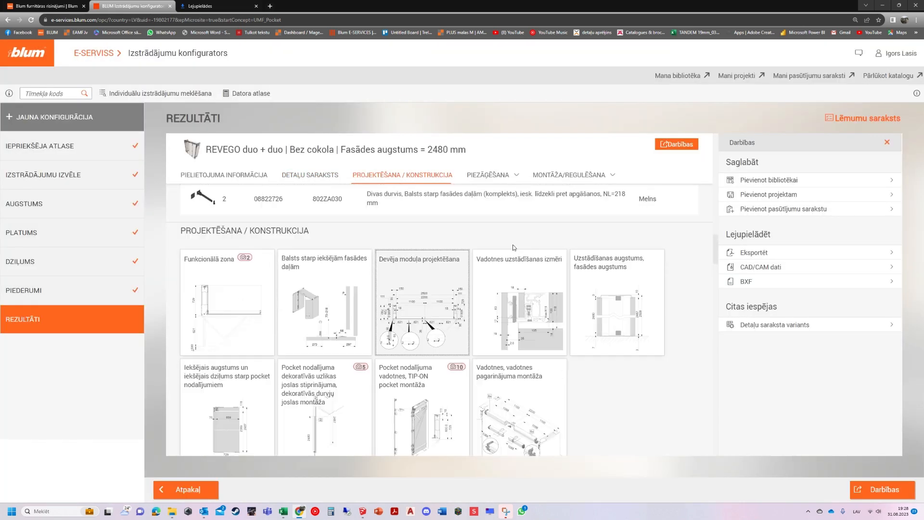
- Download the 3D model of the configuration in .dae format from the CAD/CAM data
click(743, 268)
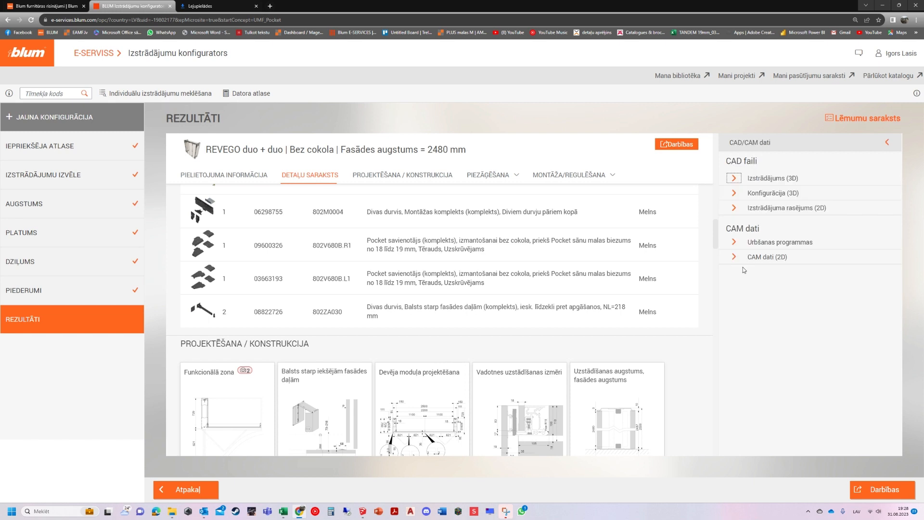
click(735, 194)
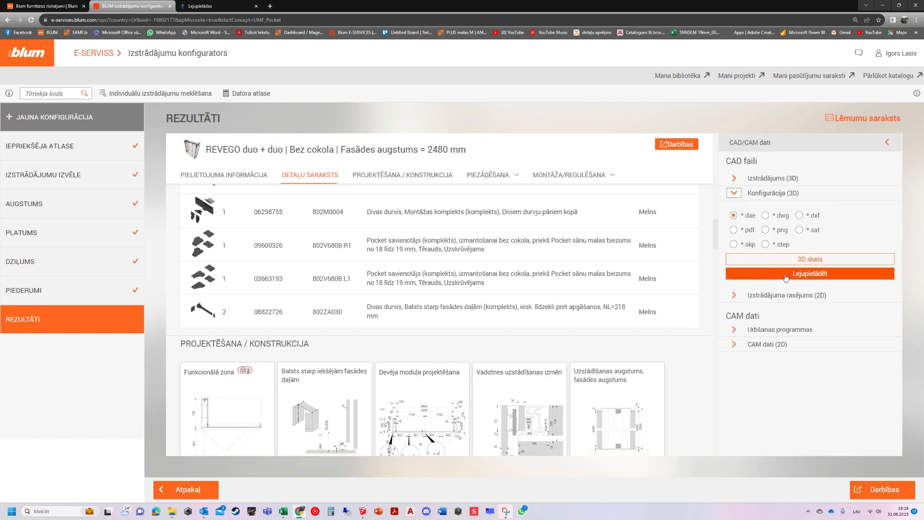
click(812, 275)
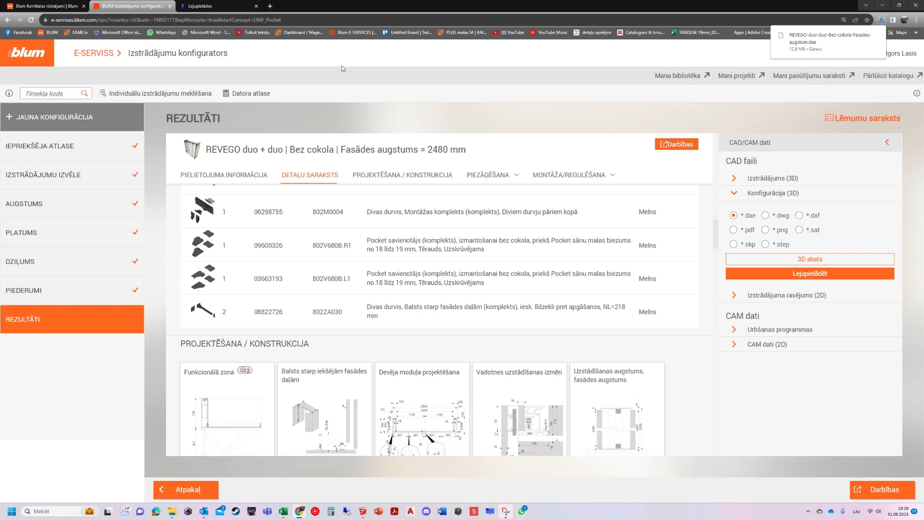
- Import the downloaded REVEGO .dae file into the SketchUp room model, with file validation and coplanar face merging enabled
click(226, 6)
mouse_move(428, 92)
mouse_down()
mouse_move(362, 509)
mouse_move(395, 430)
mouse_move(514, 414)
mouse_move(82, 389)
mouse_up()
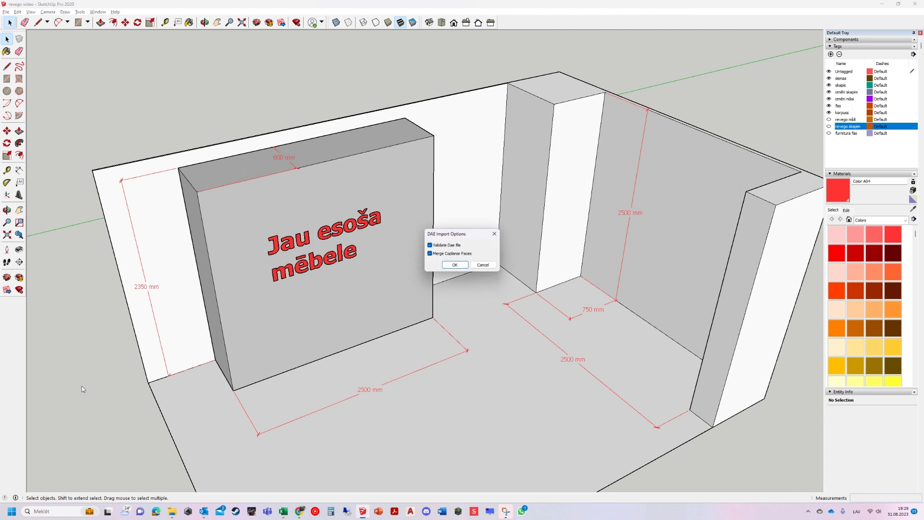
click(456, 265)
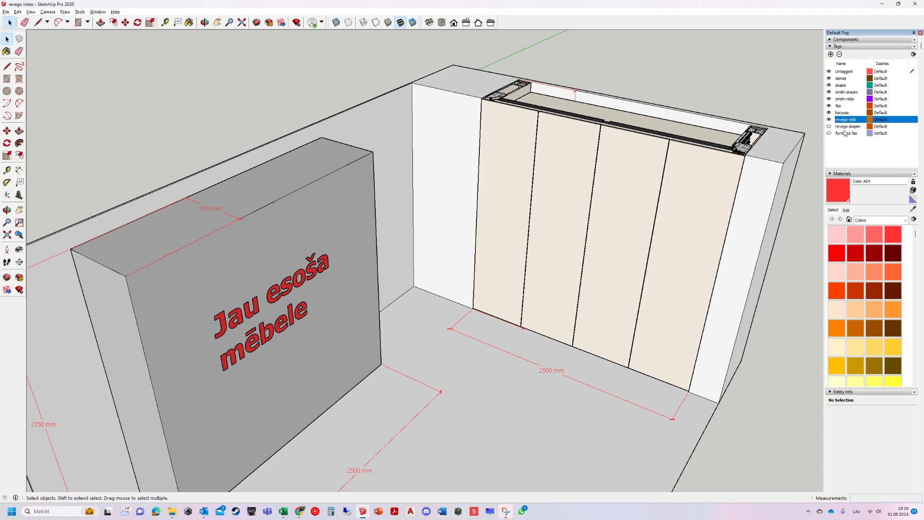
- Hide the "fas" tag and examine the niche's pocket panels, profiles and fittings at floor level and along the upper edge
click(829, 106)
scroll(582, 200, up, 4)
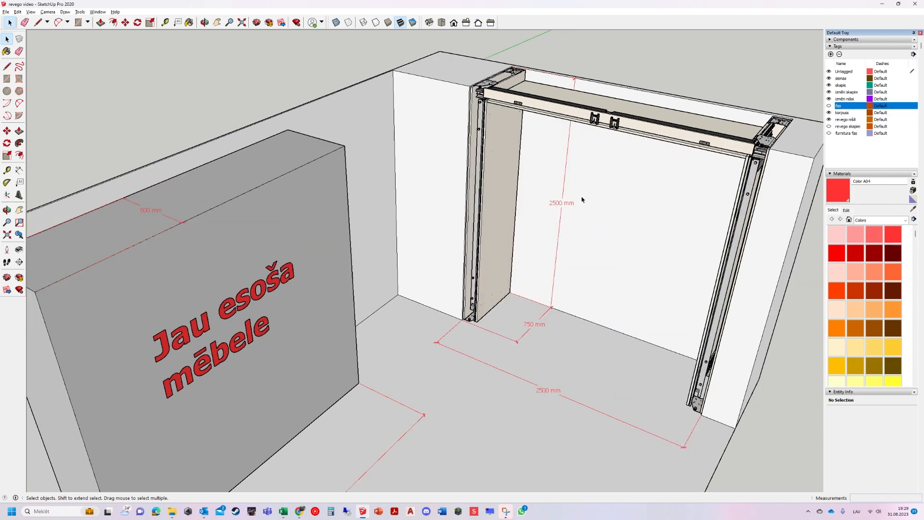
drag(578, 207, 520, 252)
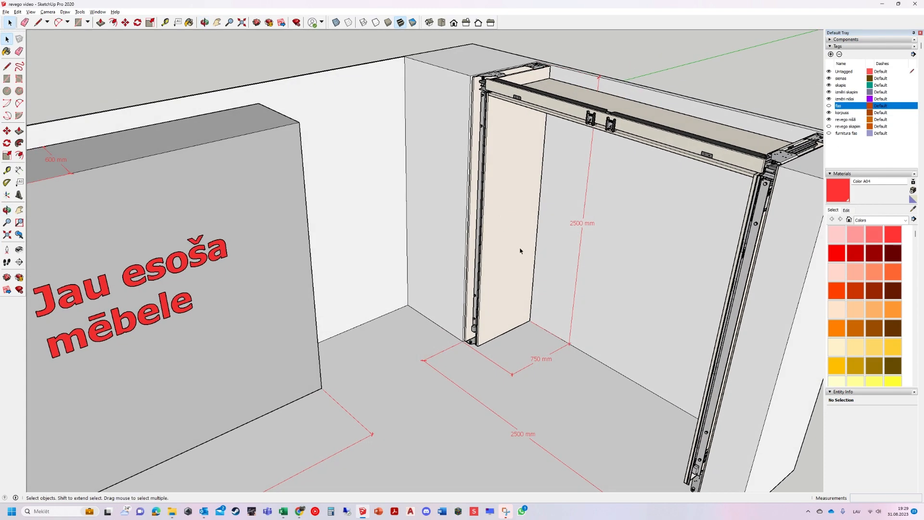
scroll(547, 289, up, 5)
scroll(488, 392, up, 4)
scroll(485, 365, down, 3)
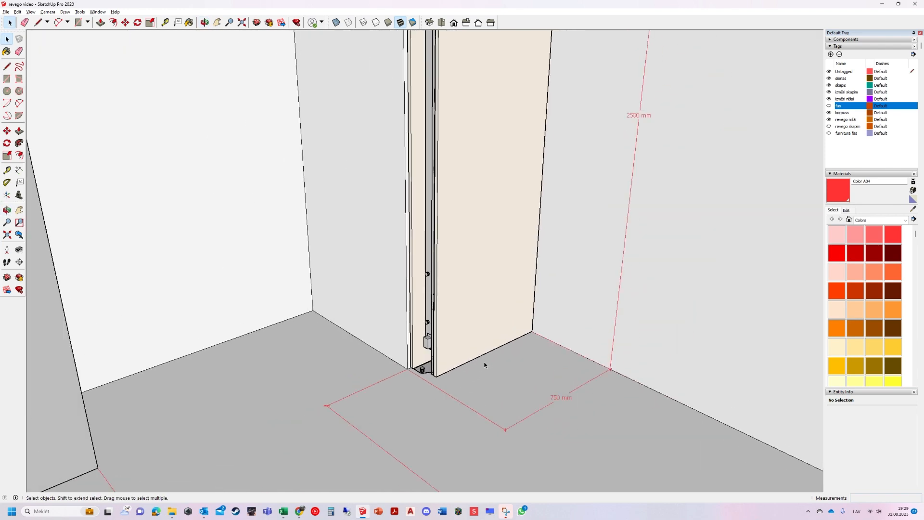
drag(485, 365, 555, 308)
scroll(555, 308, down, 1)
scroll(555, 308, up, 2)
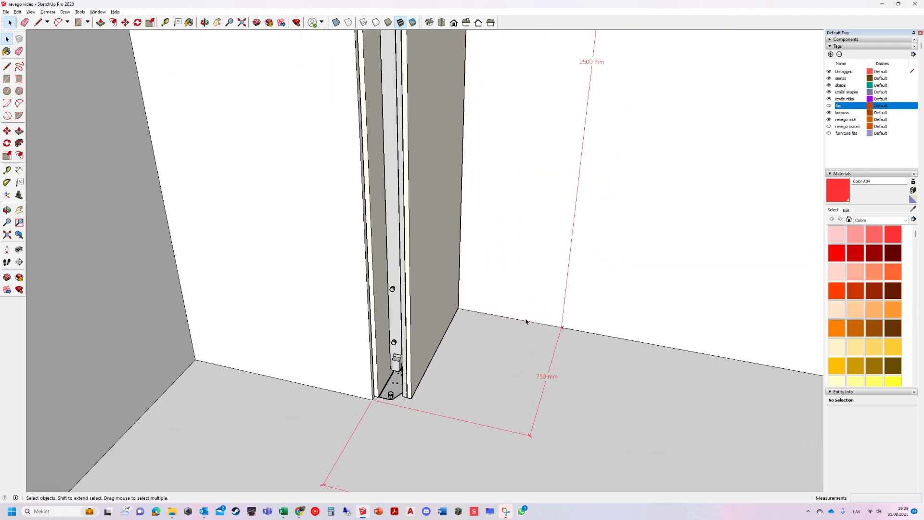
scroll(388, 394, down, 3)
scroll(402, 85, up, 2)
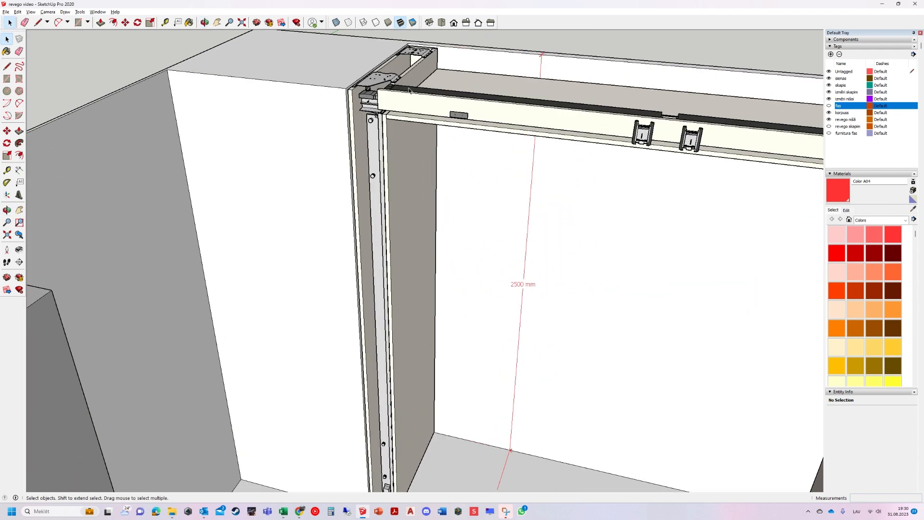
drag(409, 91, 347, 213)
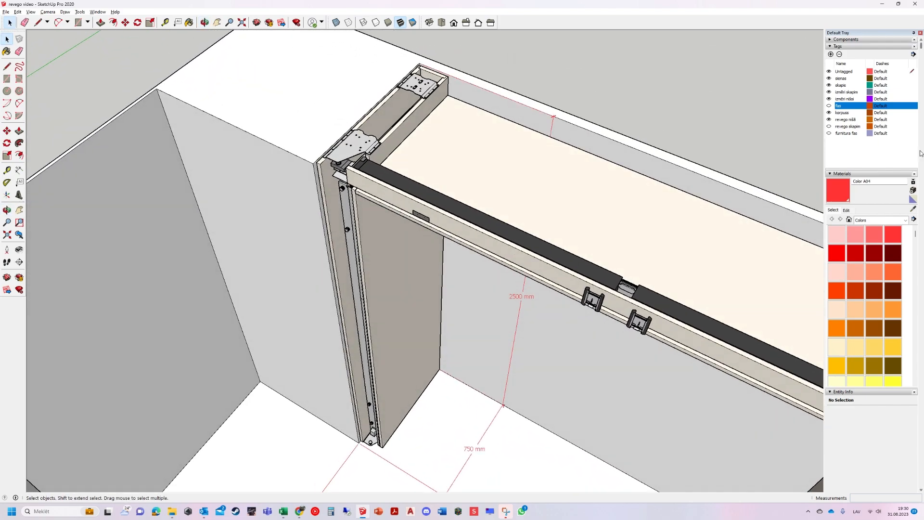
- Show the "fas" tag and examine how the facades meet the niche wall and the pocket fittings
click(829, 105)
scroll(252, 165, up, 3)
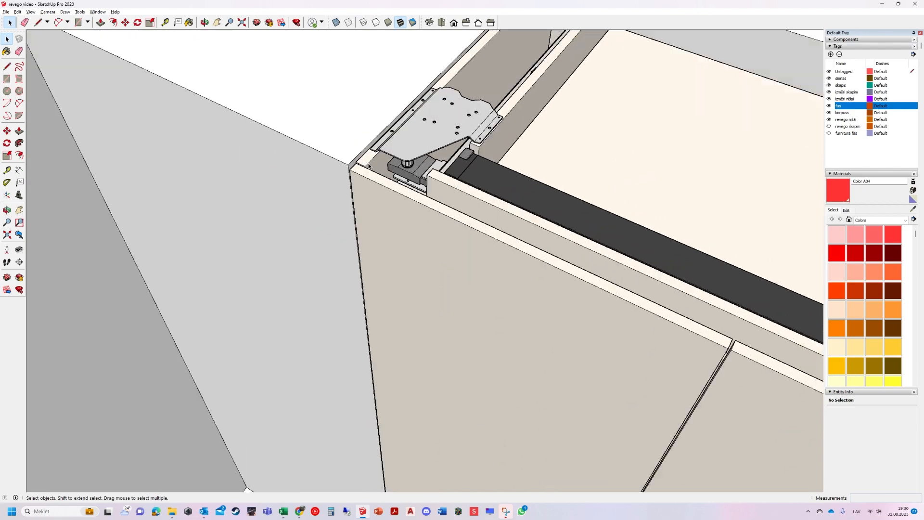
scroll(392, 223, up, 4)
scroll(393, 148, up, 2)
drag(391, 150, 502, 100)
scroll(502, 100, down, 3)
scroll(503, 101, down, 8)
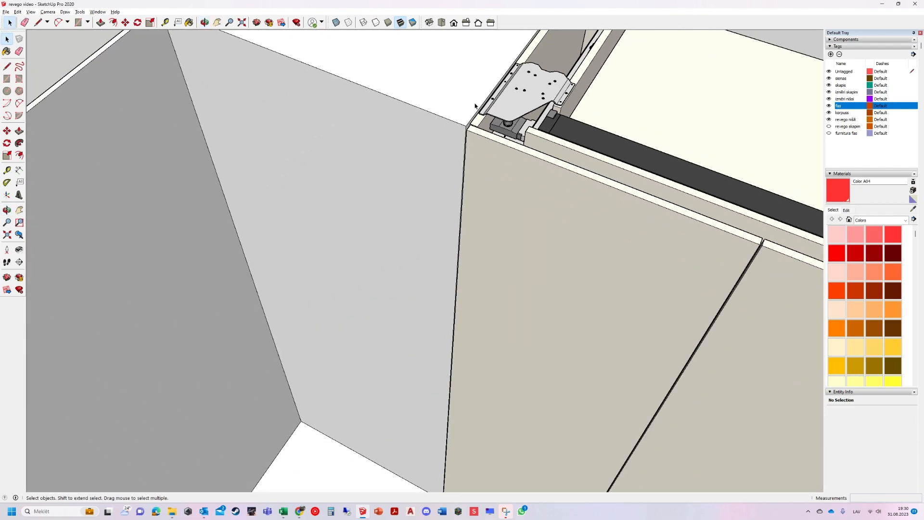
drag(570, 267, 503, 155)
scroll(503, 154, down, 2)
scroll(590, 313, up, 2)
scroll(583, 308, down, 3)
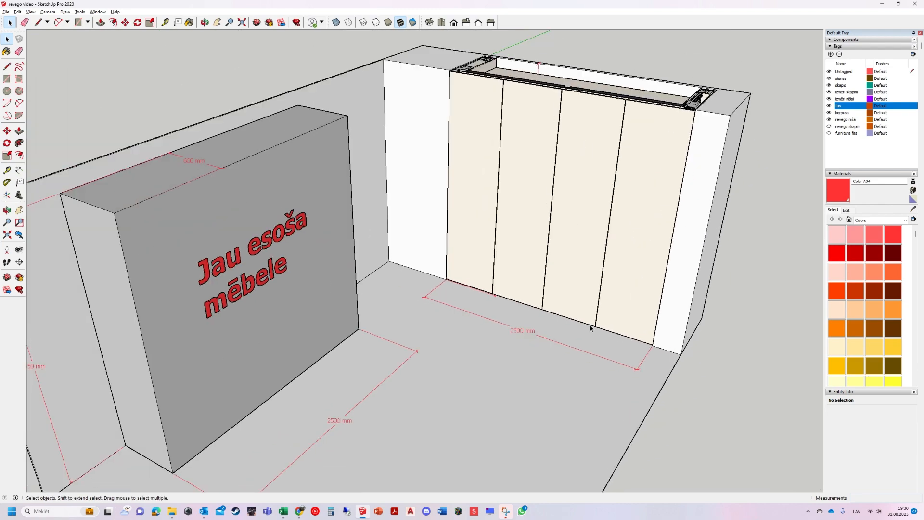
- Examine the existing furniture block and its dimensions from the front and at an angle
scroll(606, 320, up, 1)
drag(621, 302, 390, 310)
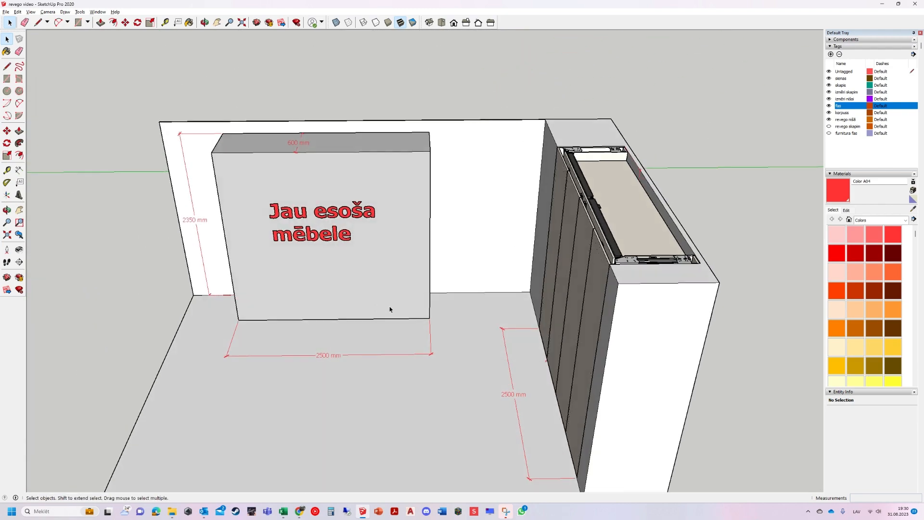
scroll(571, 320, down, 2)
scroll(302, 217, up, 3)
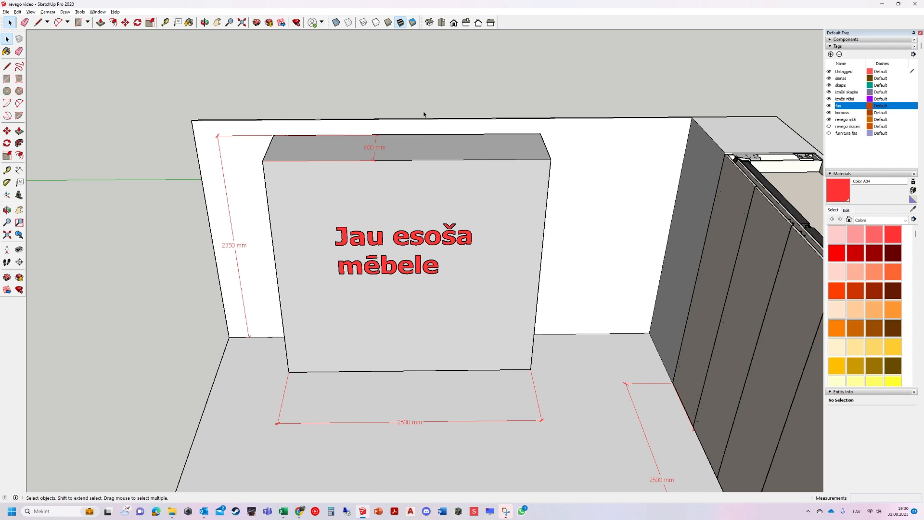
drag(298, 155, 279, 313)
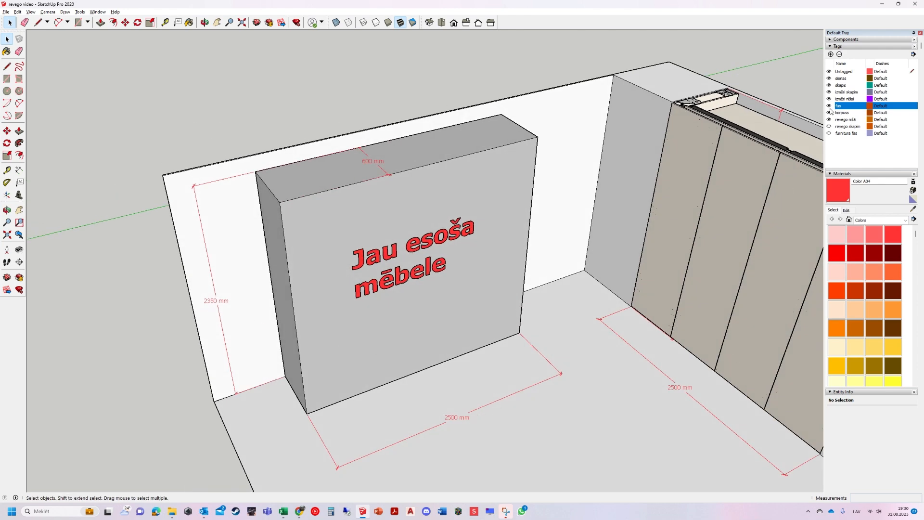
- Hide the "fas" tag again and face the existing furniture block
click(829, 106)
scroll(679, 221, down, 3)
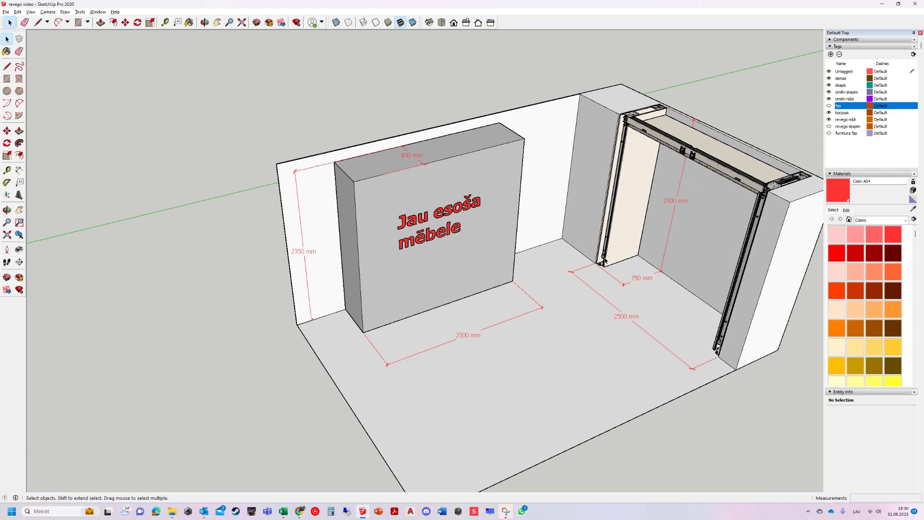
drag(605, 260, 423, 145)
scroll(431, 196, up, 3)
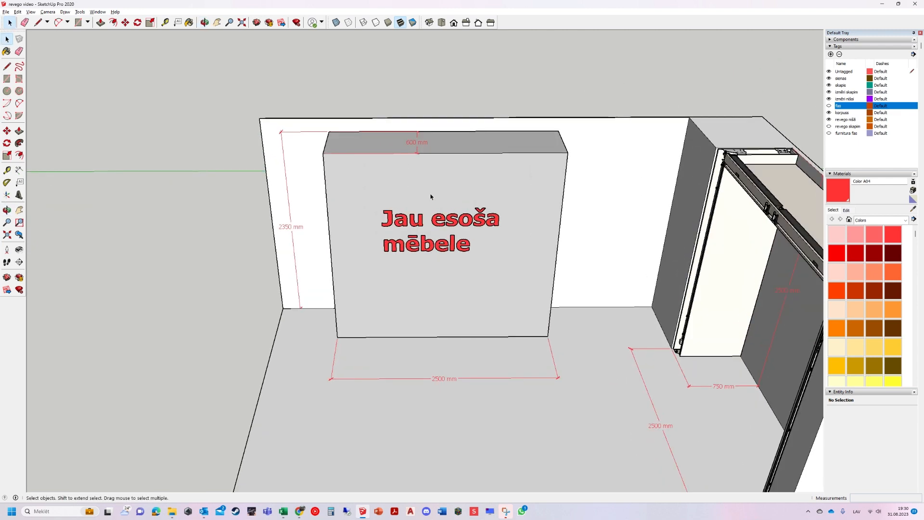
- Switch to the Blum product configurator in Chrome and start a new configuration, discarding the current one
click(302, 509)
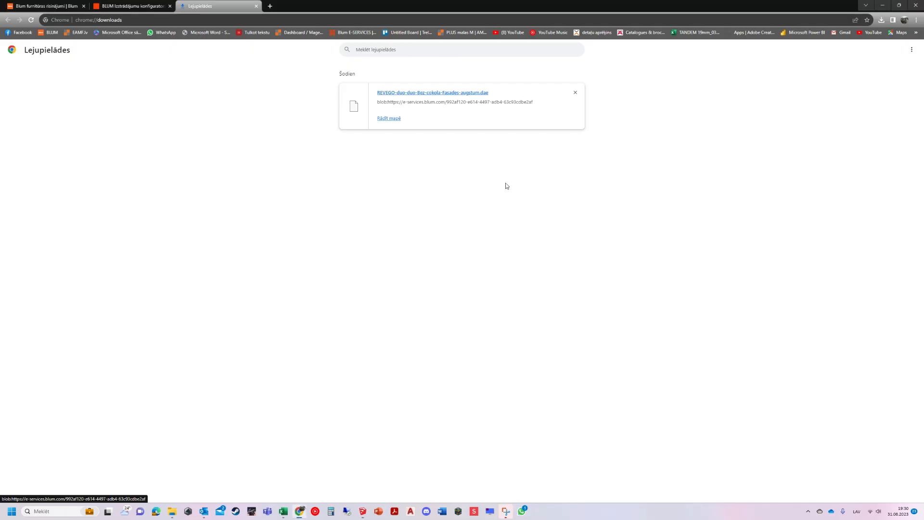
click(130, 6)
click(62, 116)
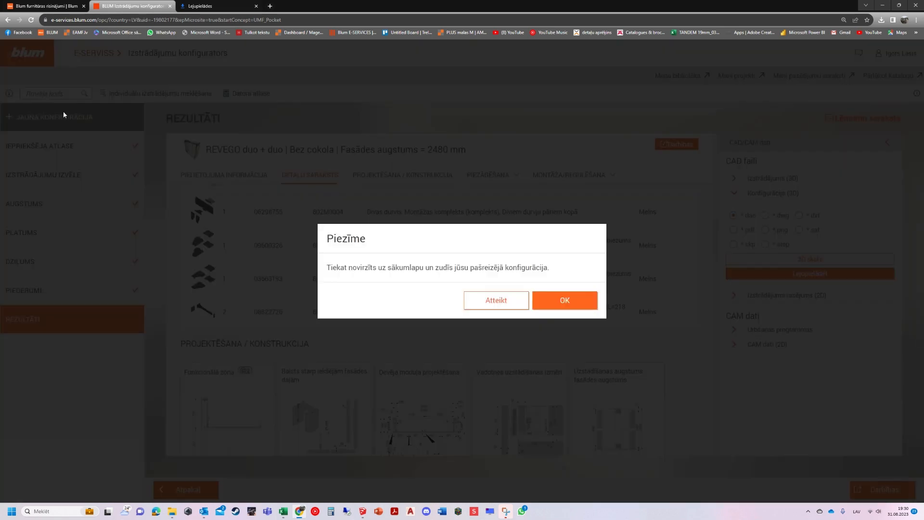
click(565, 303)
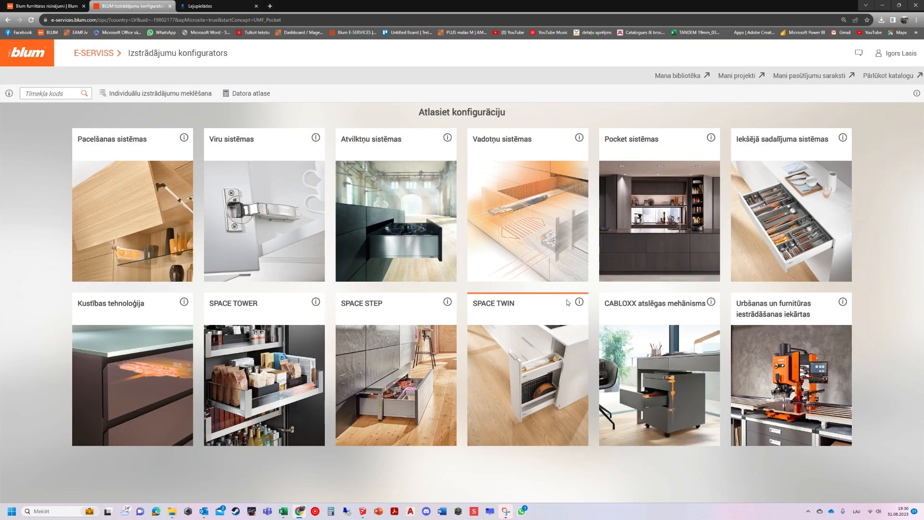
- Start configuring a REVEGO pocket system and choose Atsevišķa uzstādīšana as the planning method
click(651, 197)
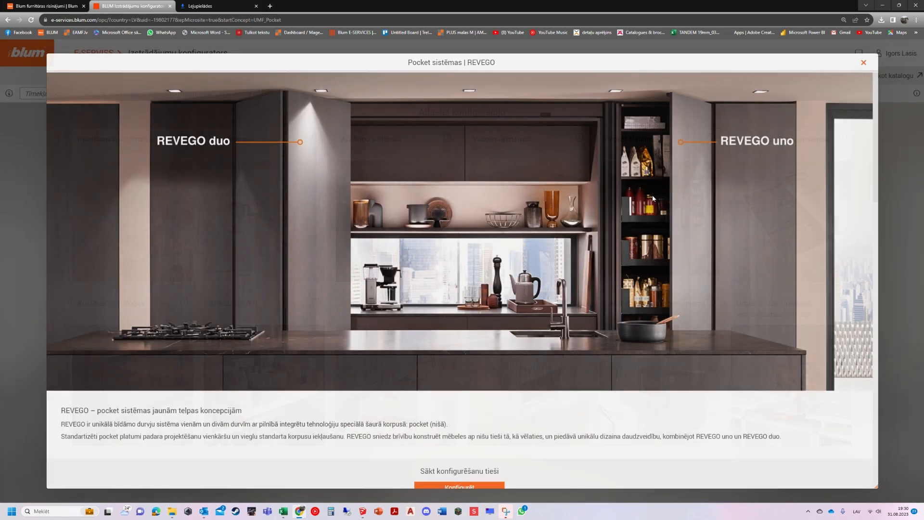
scroll(498, 241, down, 2)
click(467, 415)
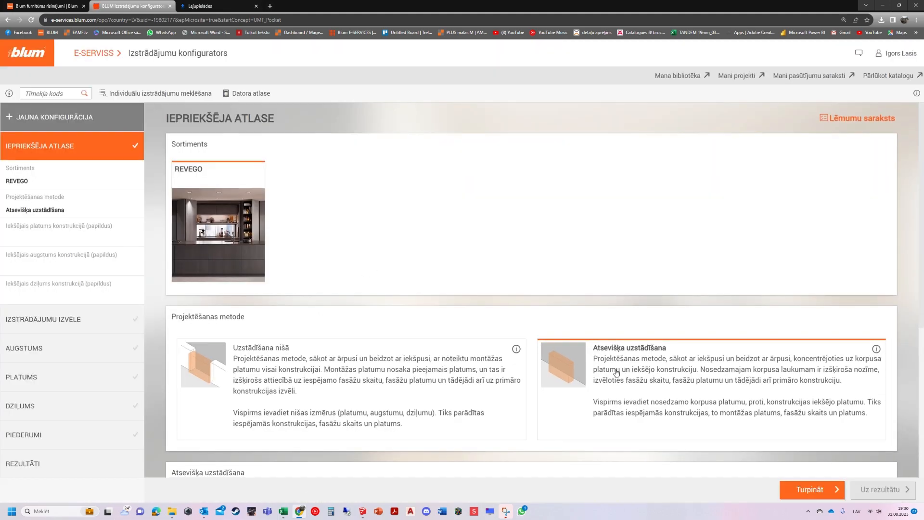
click(618, 372)
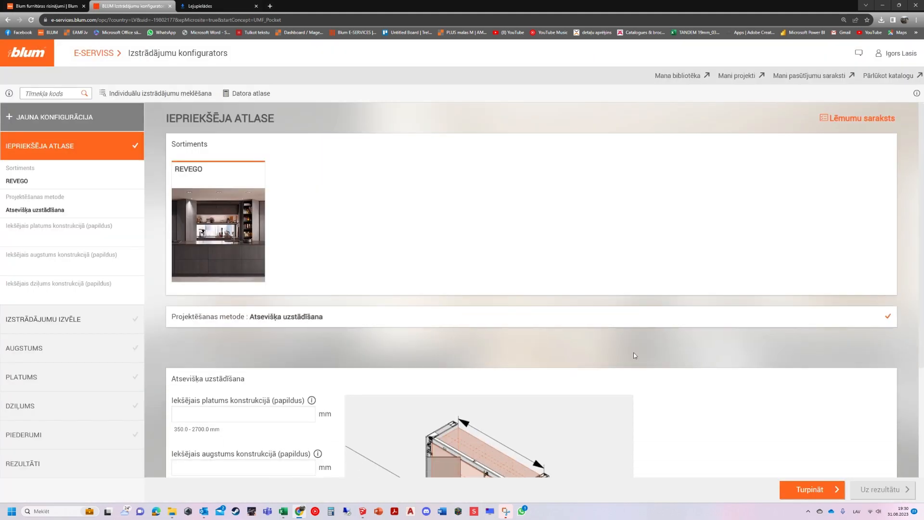
- Set the separate installation's inner construction width to 2500 mm and its inner height to 2350 mm
click(256, 275)
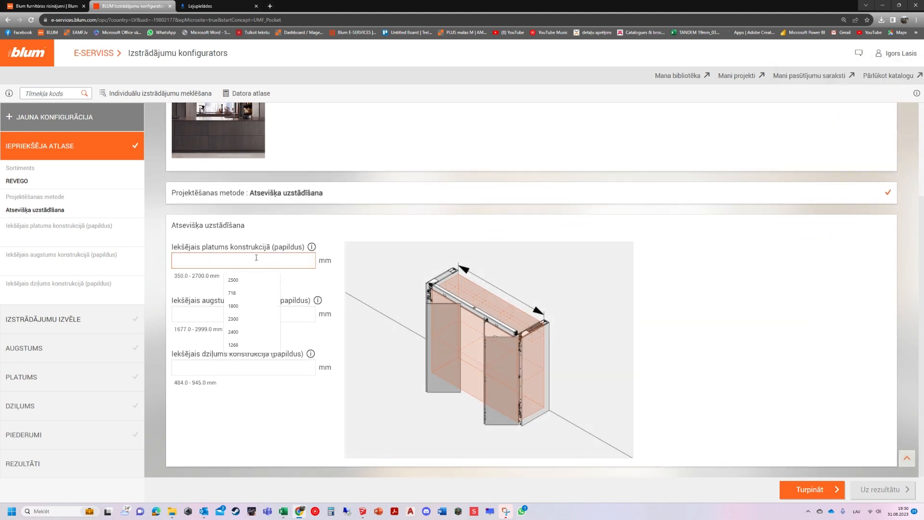
text(2500)
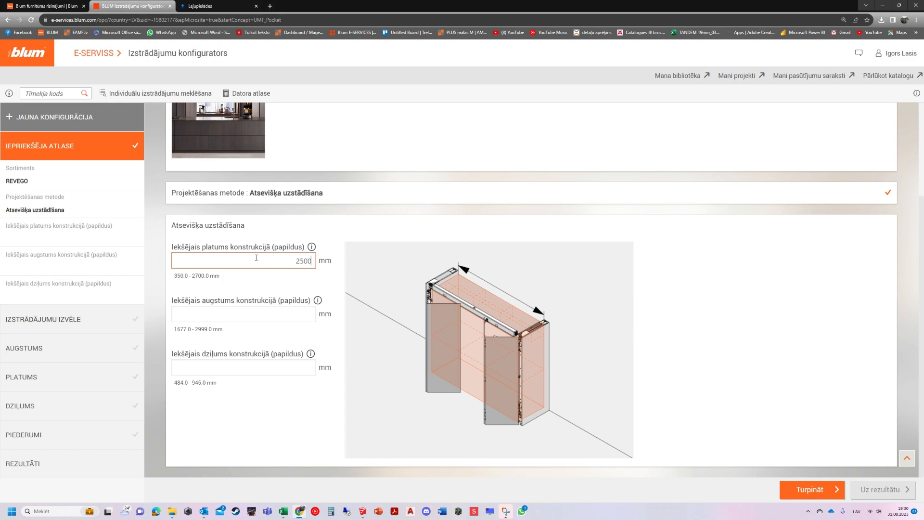
key(Tab)
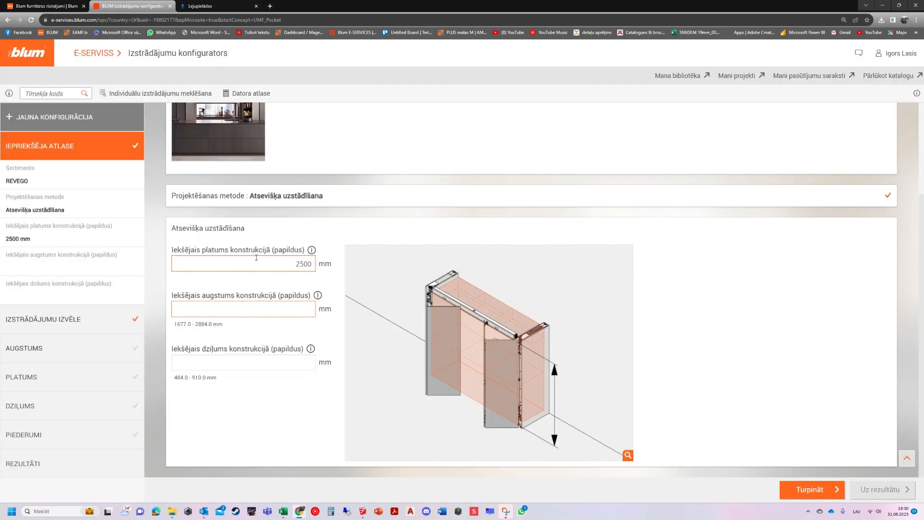
text(2350)
key(Tab)
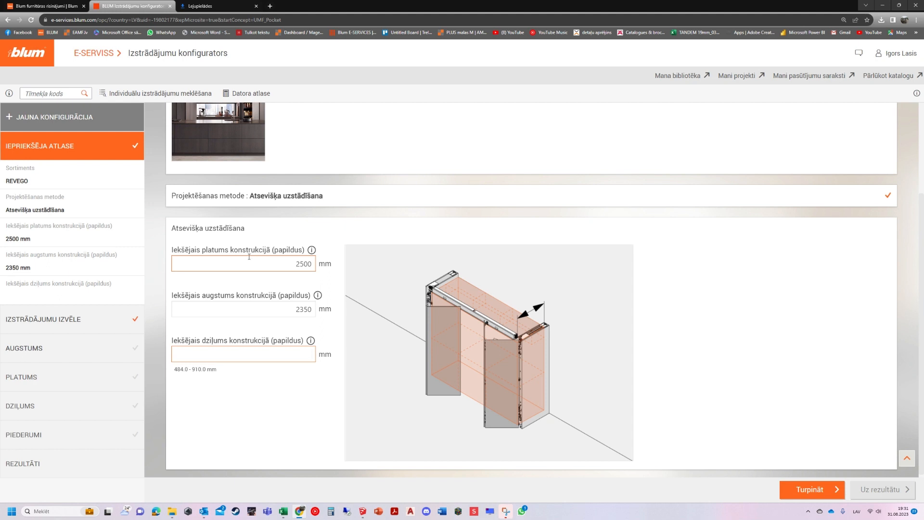
- Check the existing furniture's depth in SketchUp, return to the configurator and set the inner construction depth to 600 mm
click(362, 513)
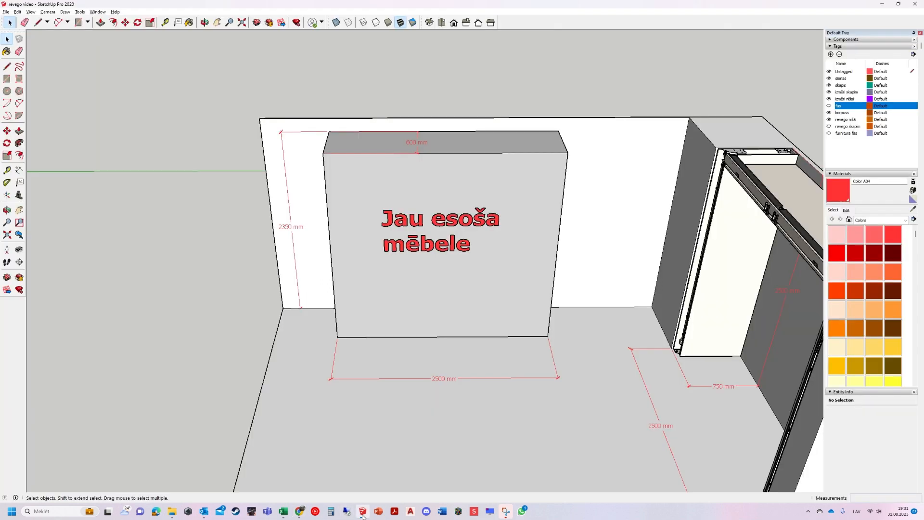
click(362, 513)
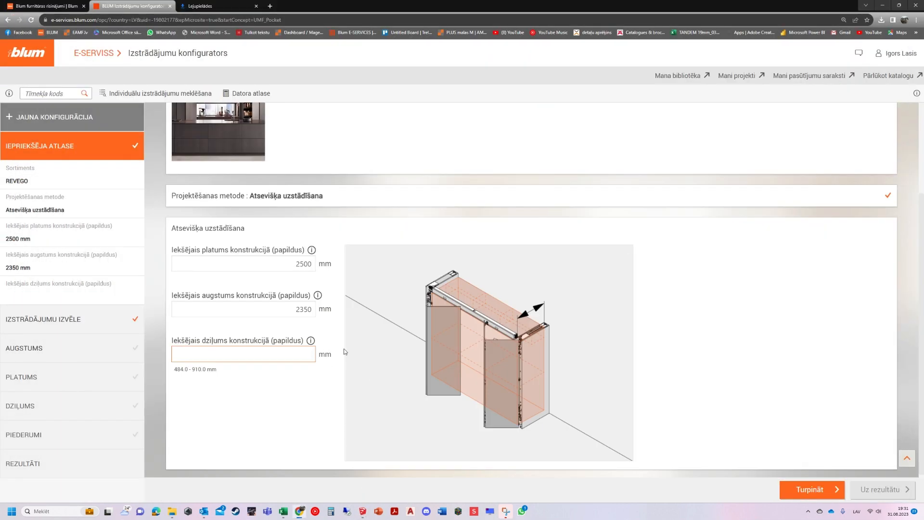
text(600)
- Read the help information on the inner construction depth, including the REVEGO duo and uno formulas, and close it
click(311, 341)
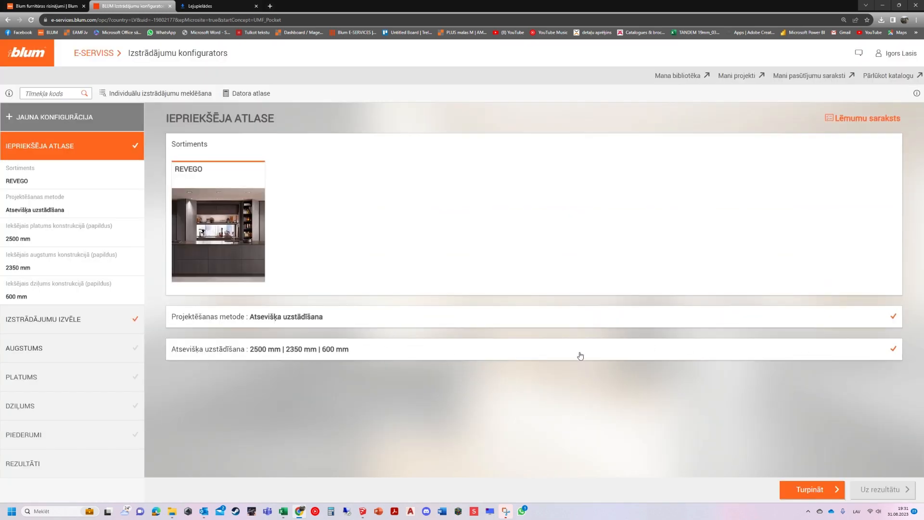
click(580, 356)
click(312, 339)
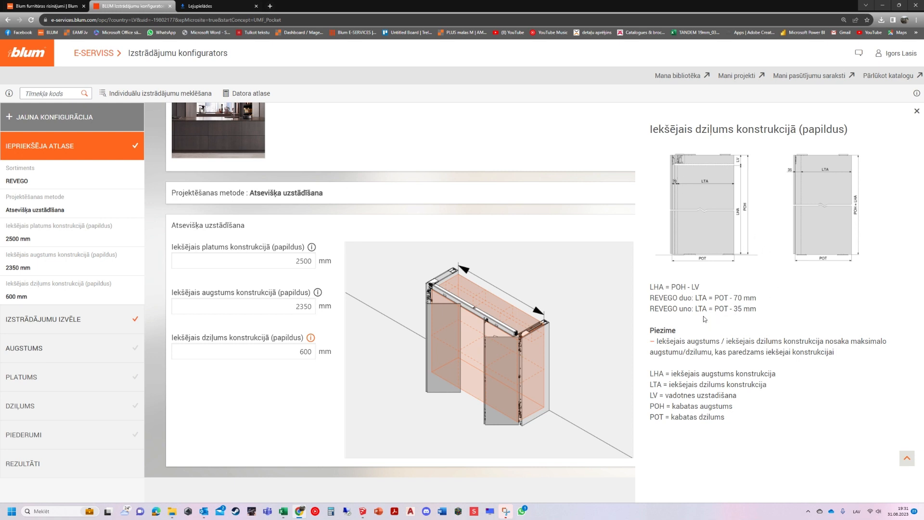
click(917, 112)
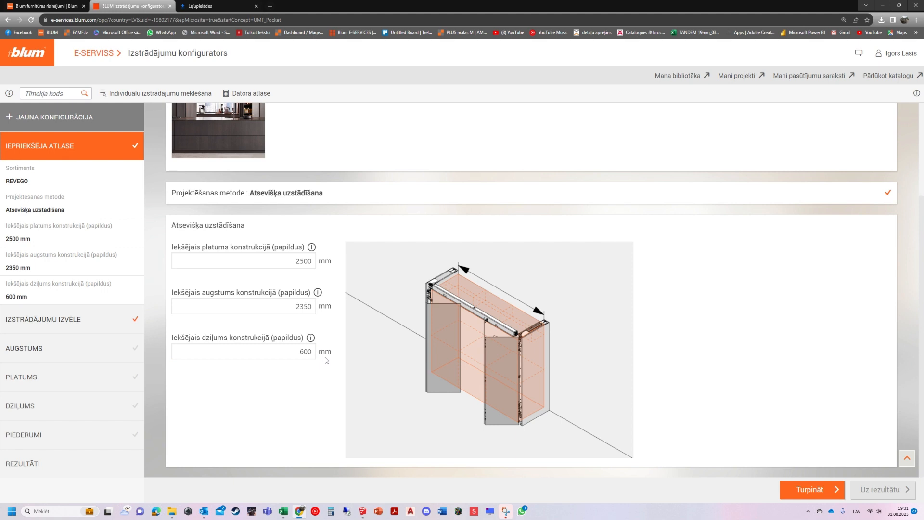
- Complete the product selection with the Bez cokola carcass design and a pocket side panel thickness of 18 mm
click(797, 490)
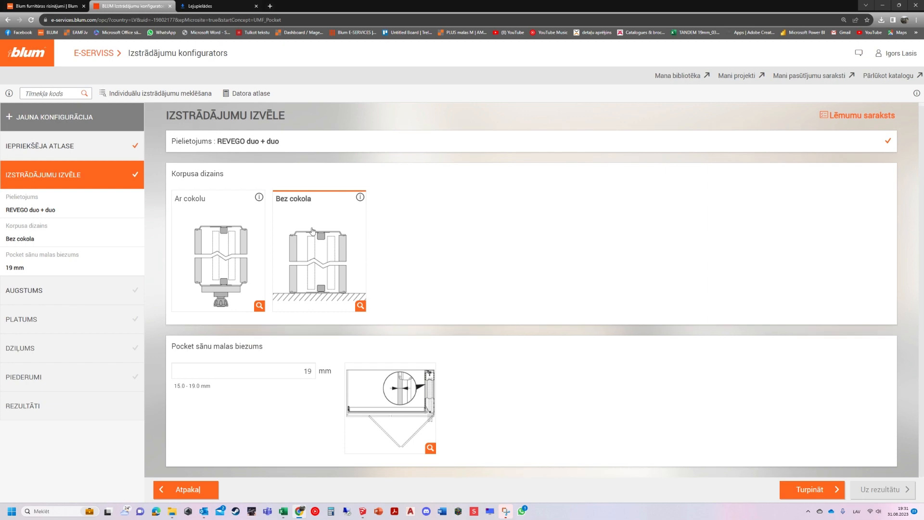
click(319, 225)
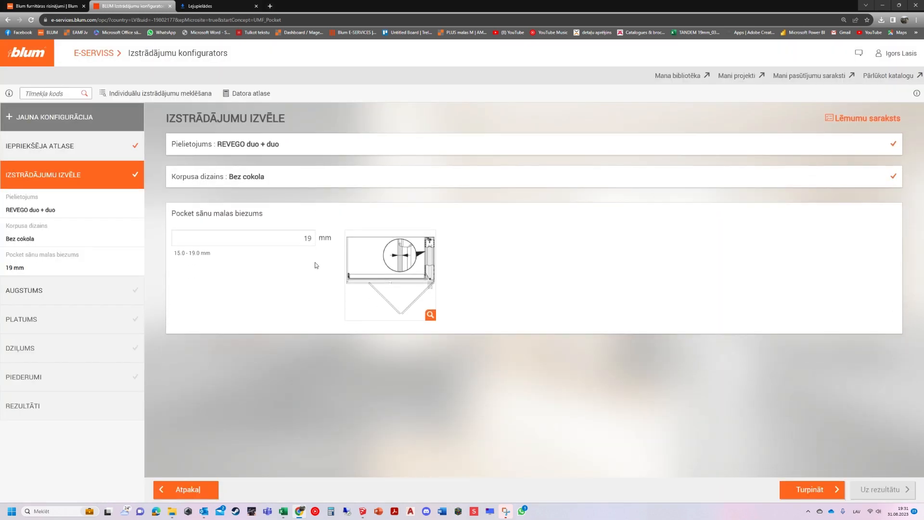
click(285, 238)
key(ctrl+a)
text(18)
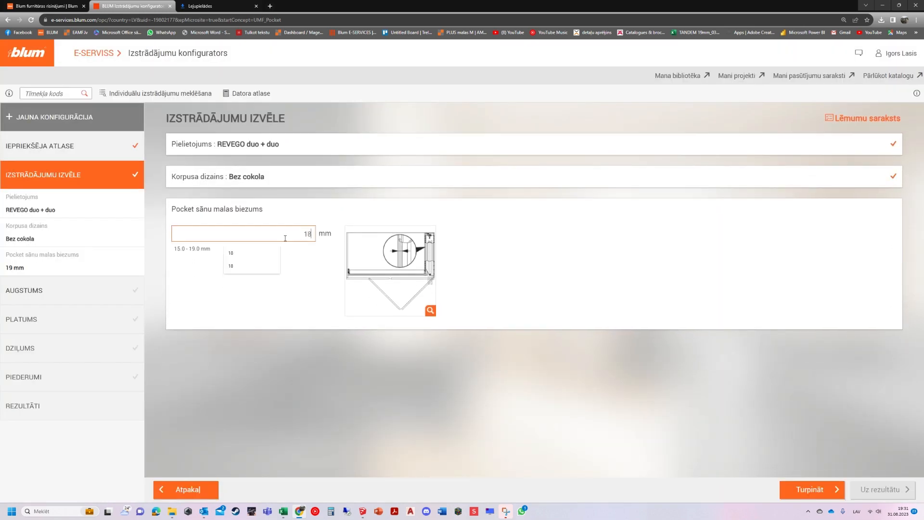
key(Return)
click(811, 490)
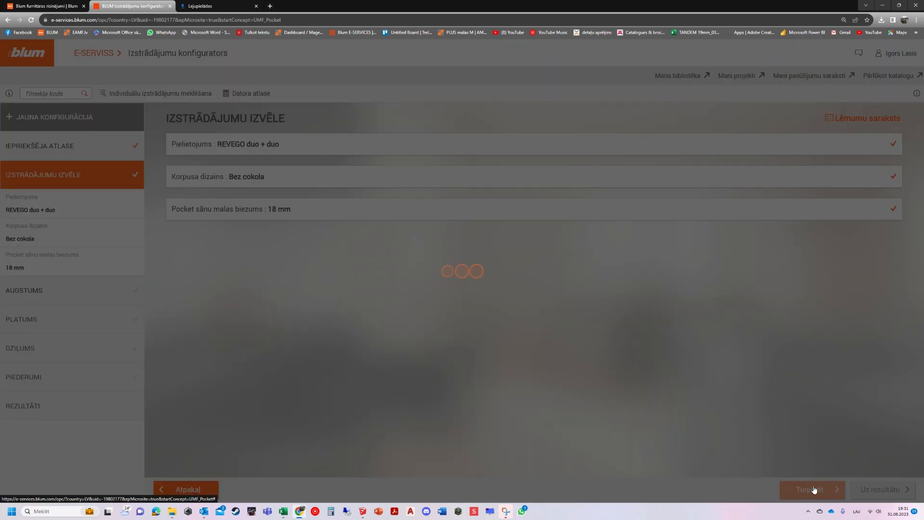
- Set the height gaps Fo to 0 mm and Fu to 7 mm, keep the 18 mm panel thicknesses and proceed to the widths
click(268, 178)
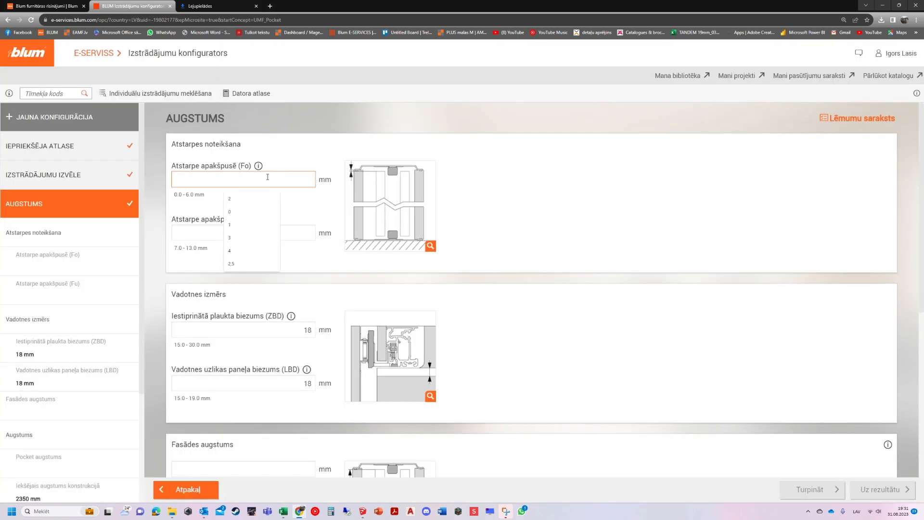
text(0)
key(Tab)
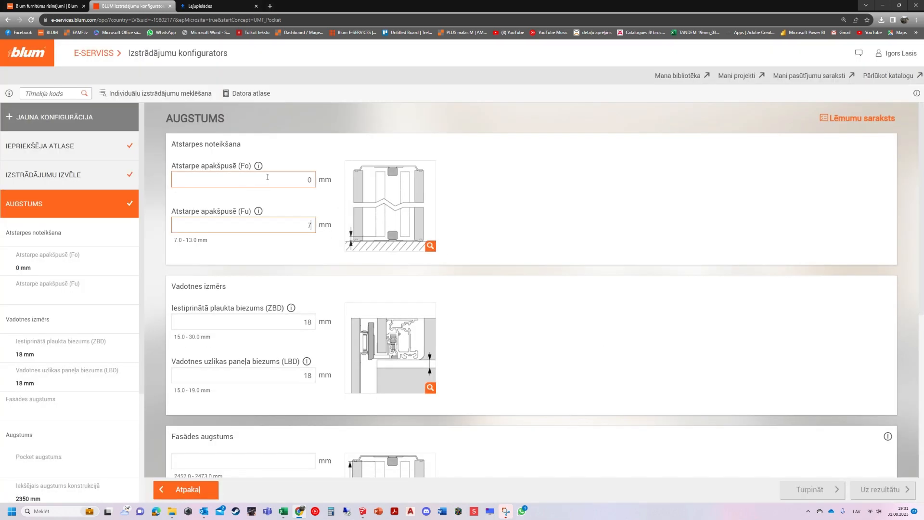
text(7)
key(Tab)
key(Tab)
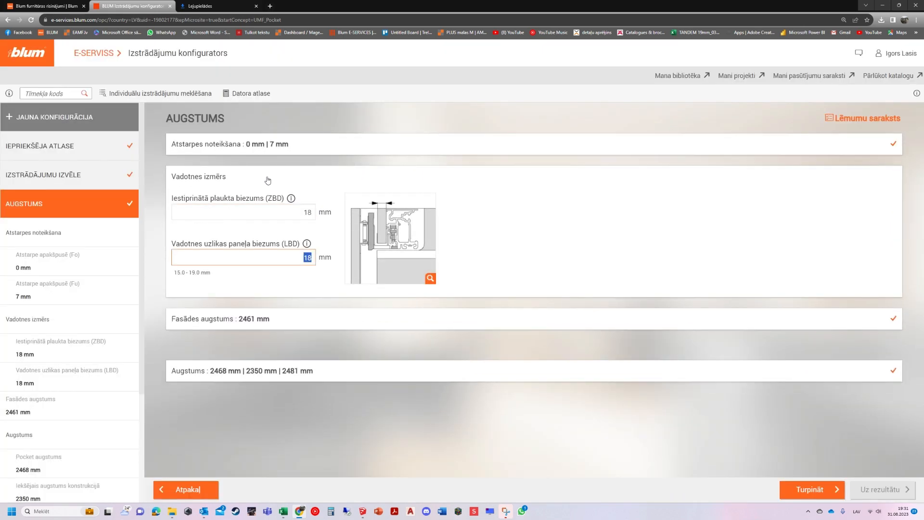
click(813, 489)
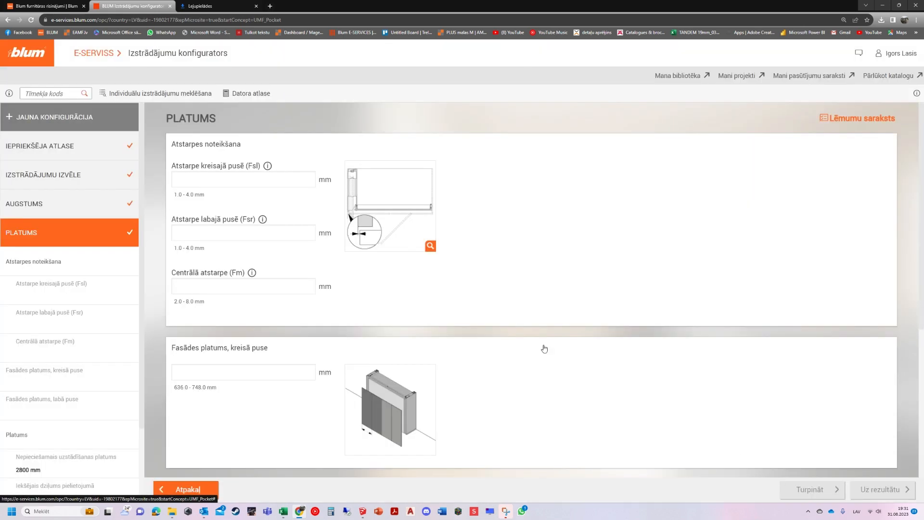
- Set the left and right side gaps to 2 mm with a 4 mm central gap, accept the front widths and proceed to depth
click(266, 180)
text(2)
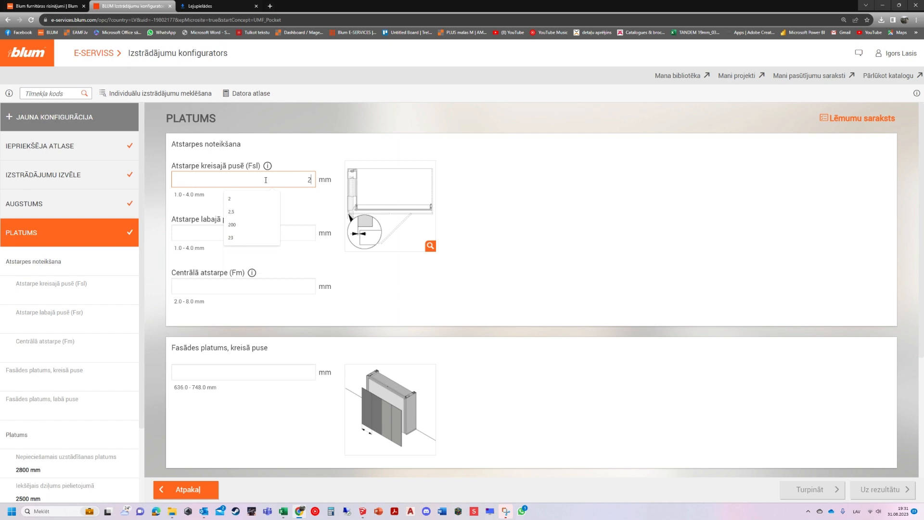
key(Tab)
key(Tab)
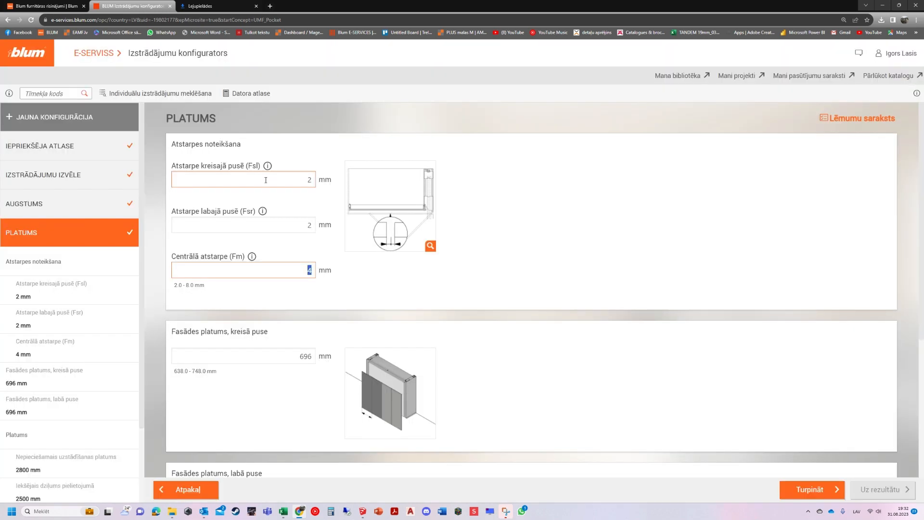
key(Tab)
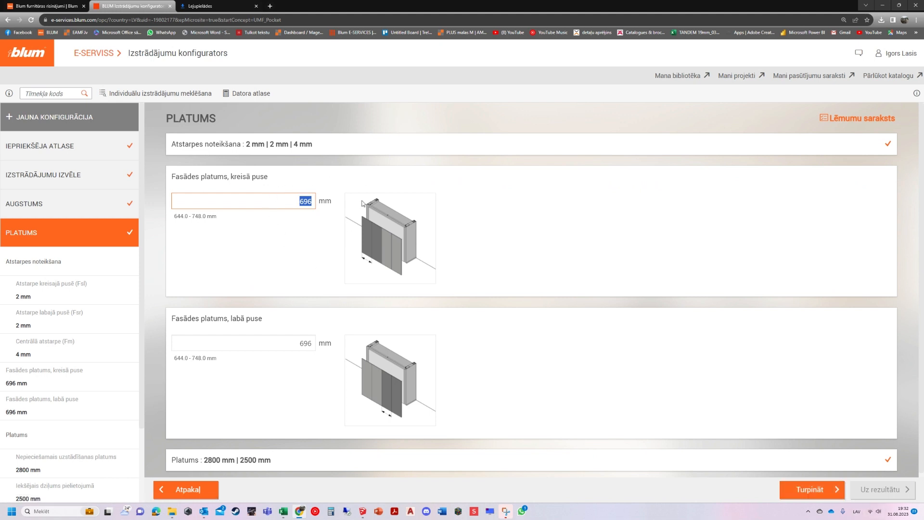
click(815, 492)
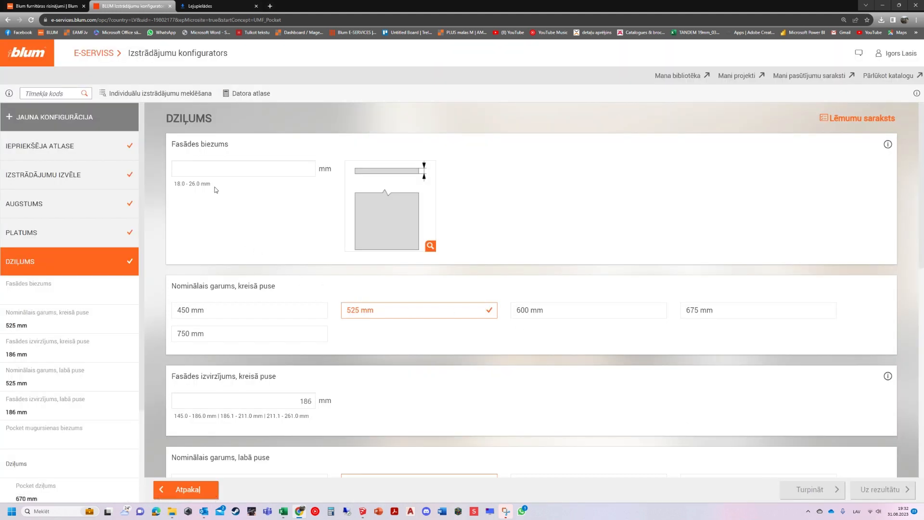
- Set the front thickness to 18 mm and choose a nominal length of 600 mm for both the left and right sides
click(227, 172)
text(18)
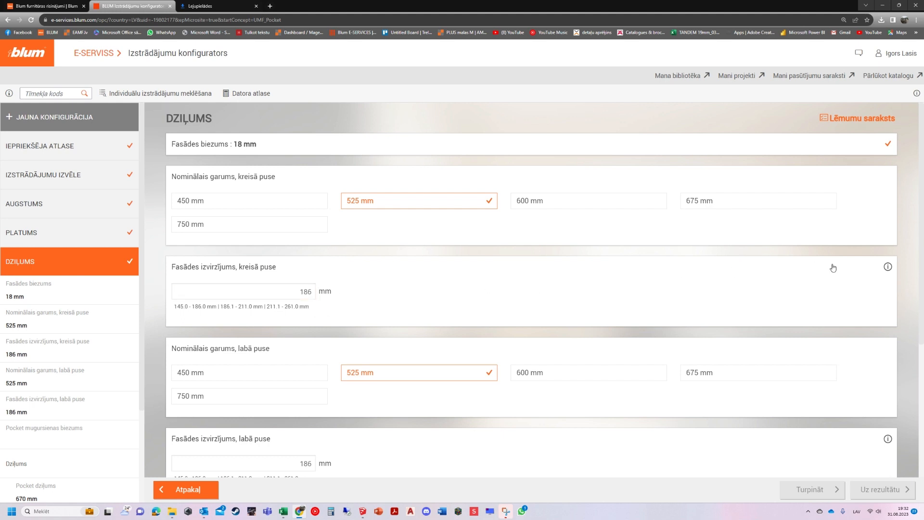
click(570, 205)
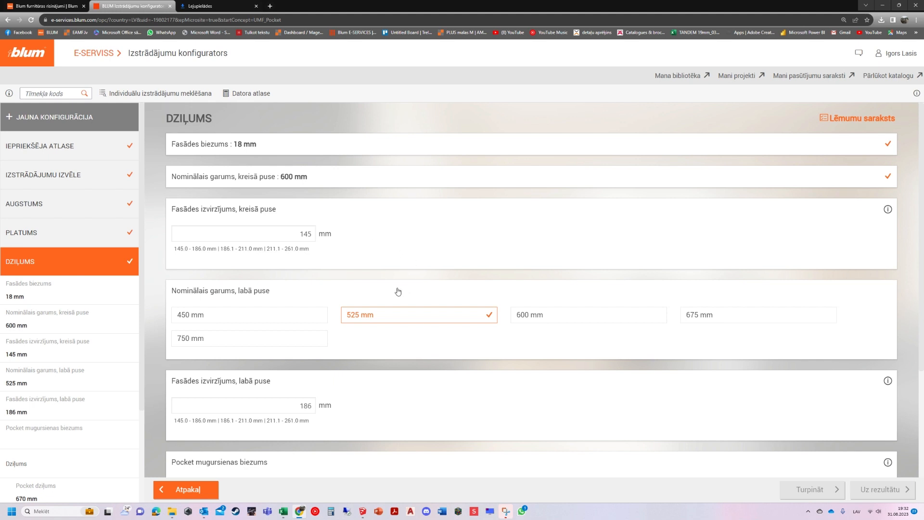
scroll(433, 279, down, 2)
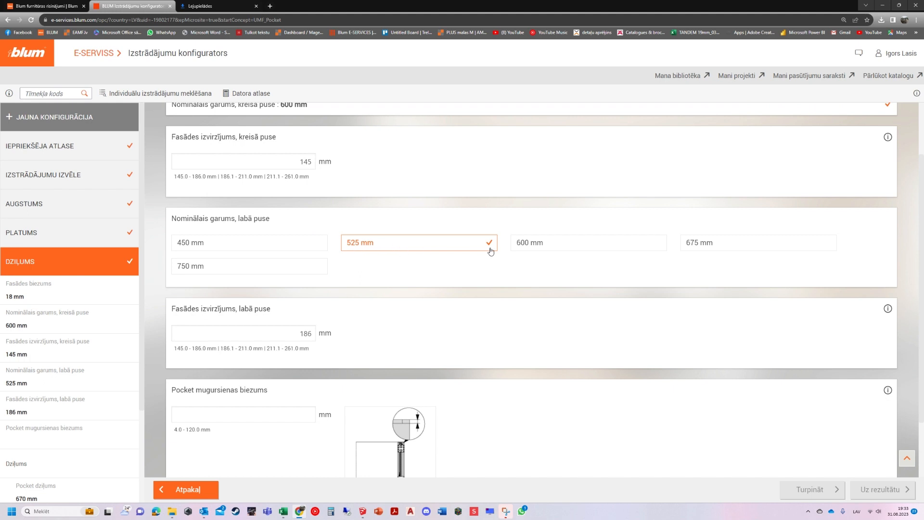
click(541, 245)
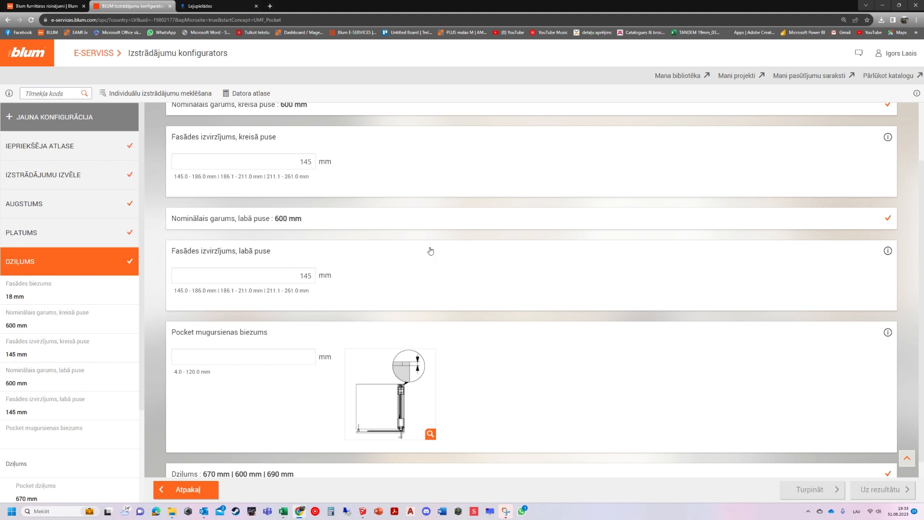
- Set the pocket back panel thickness to 18 mm and proceed to the accessories
click(278, 334)
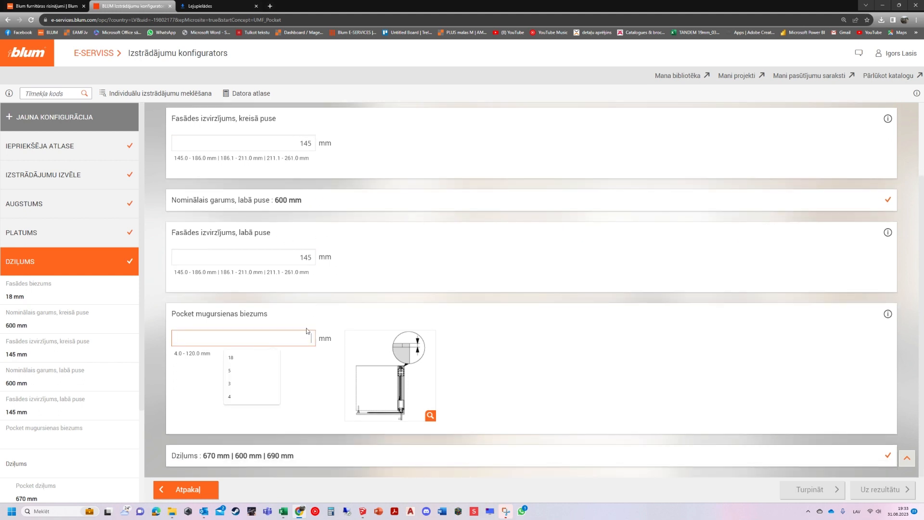
text(18)
key(Return)
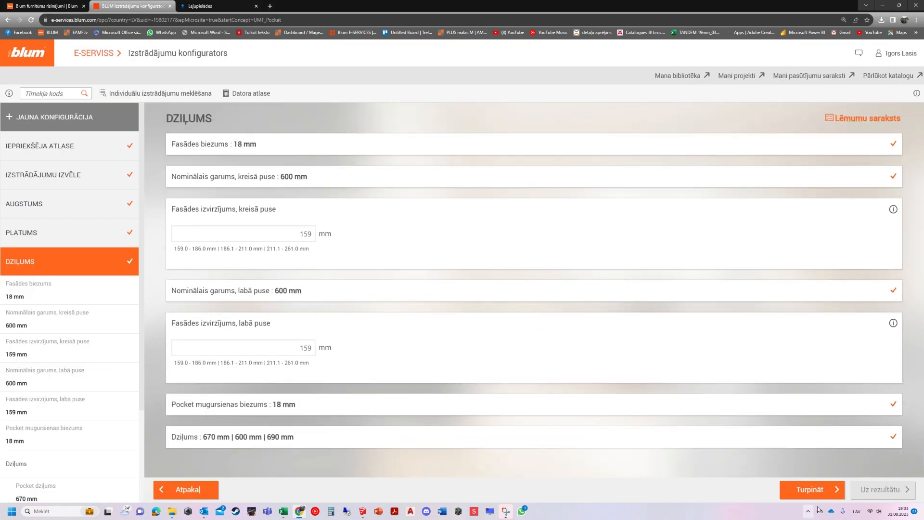
click(810, 490)
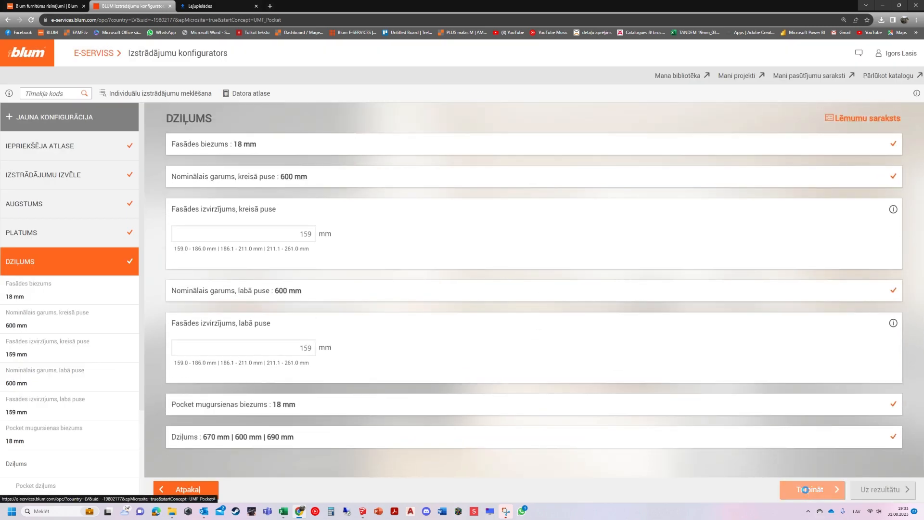
- Finish the accessories with Balsts starp iekšējām fasādes daļām set to Jā, and download the resulting 3D configuration as a DAE file
click(310, 229)
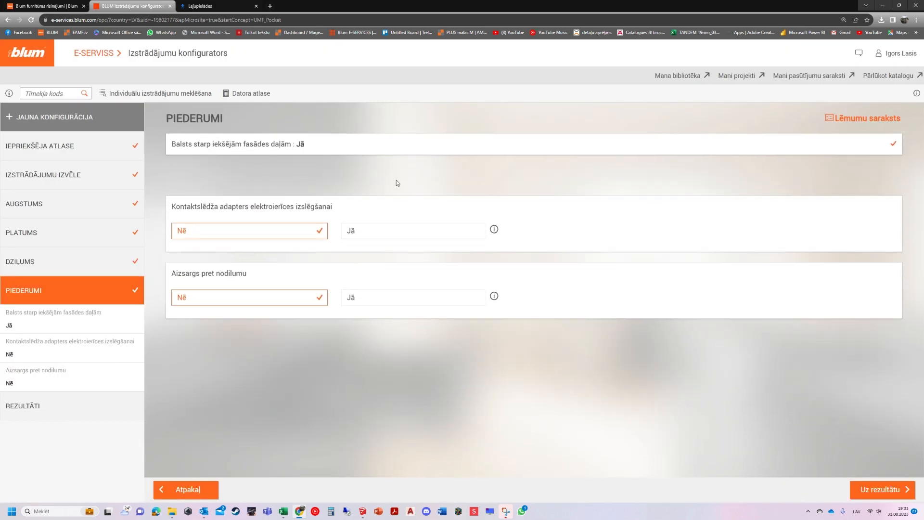
click(891, 491)
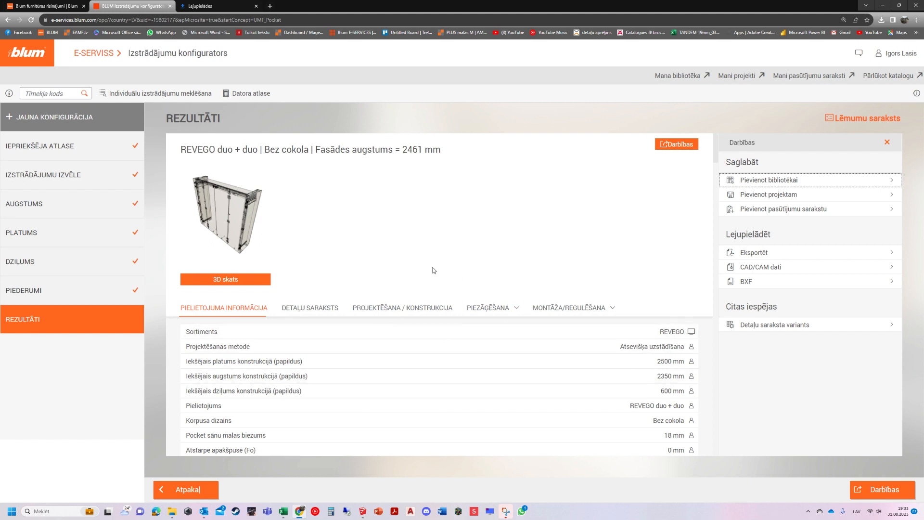
click(763, 267)
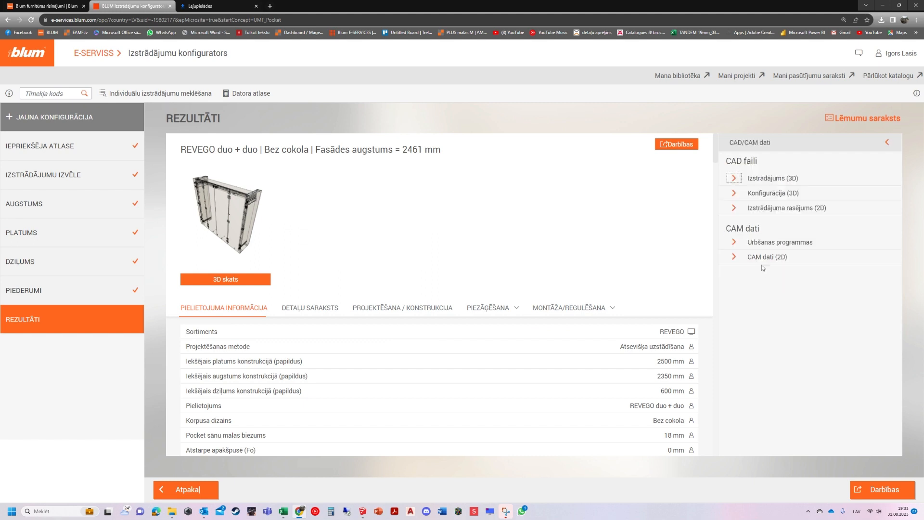
click(733, 193)
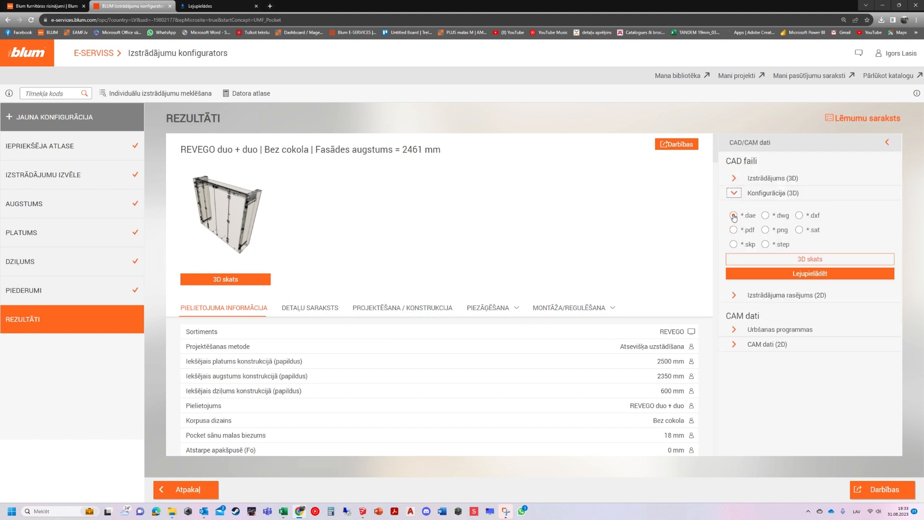
click(767, 271)
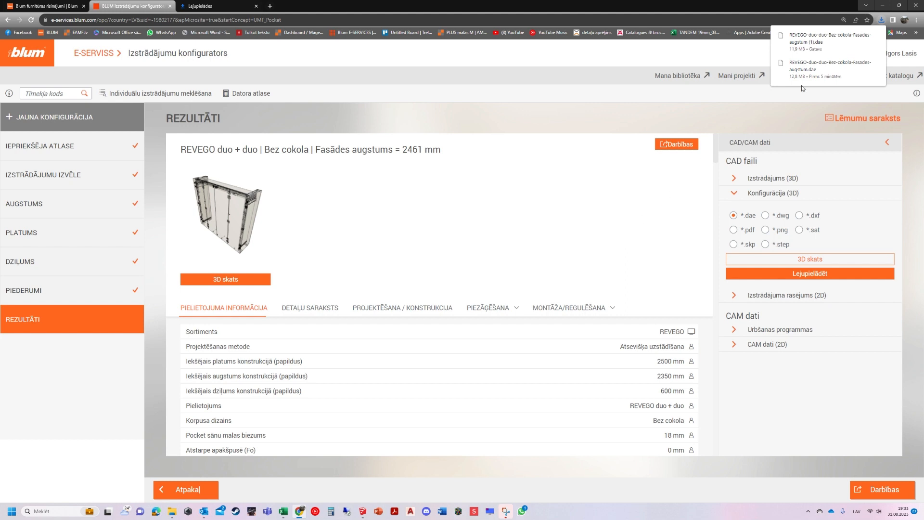
- Import the newest downloaded REVEGO DAE file into SketchUp with validation and coplanar face merging enabled, and place it in empty space
click(211, 7)
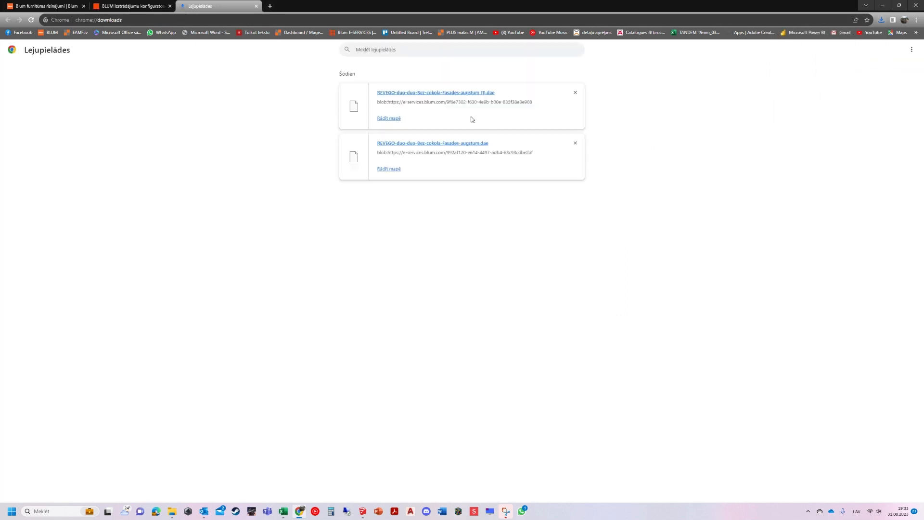
mouse_move(429, 95)
mouse_down()
mouse_move(450, 227)
mouse_move(435, 446)
mouse_move(349, 508)
mouse_move(361, 504)
mouse_move(407, 426)
mouse_up()
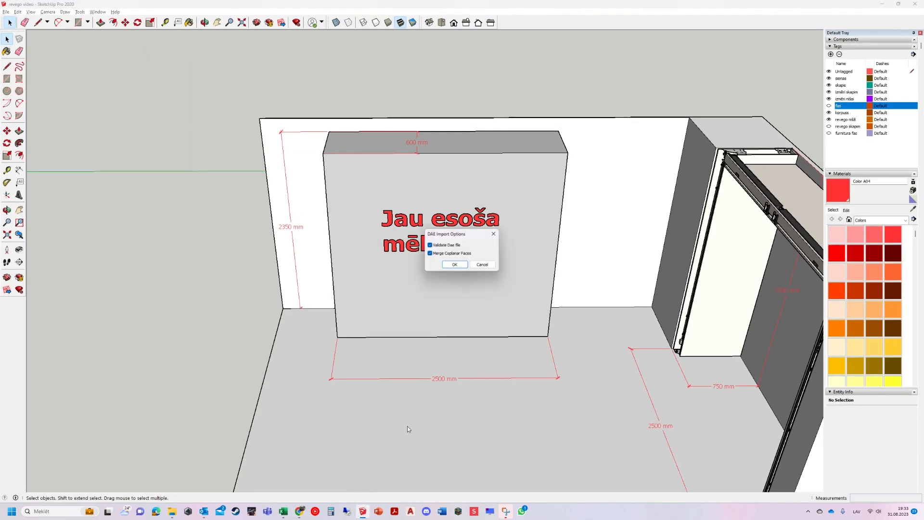
click(455, 265)
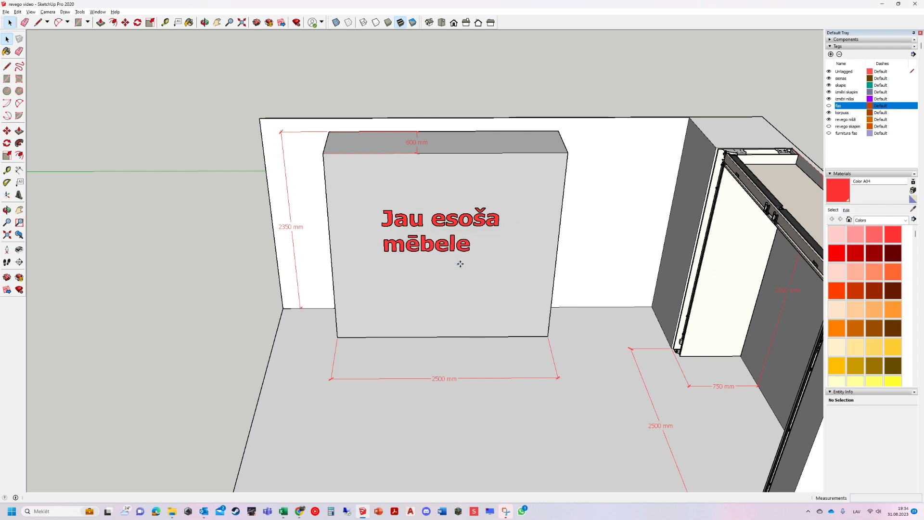
scroll(563, 234, down, 2)
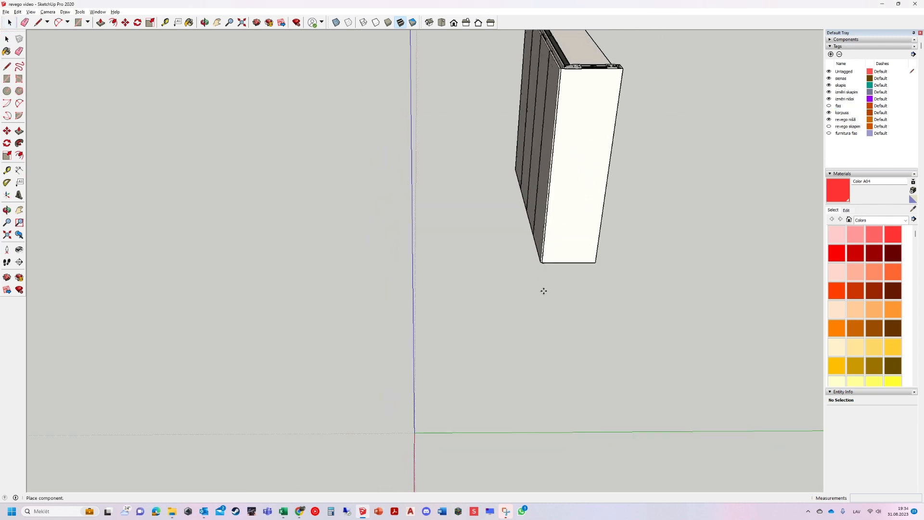
click(498, 326)
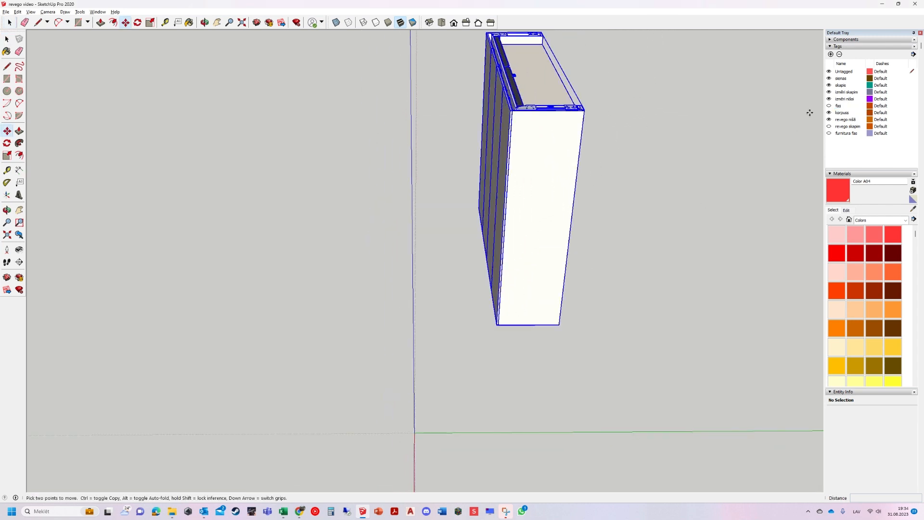
- Hide the sienas tag and rotate the imported REVEGO component 90 degrees in plan to match the existing furniture's orientation
click(829, 78)
drag(383, 163, 696, 225)
scroll(538, 204, down, 3)
scroll(559, 177, up, 3)
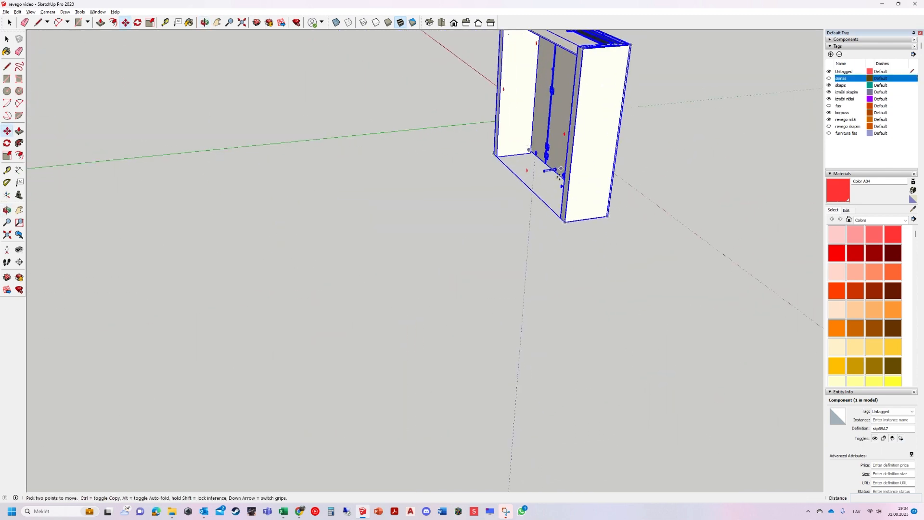
scroll(554, 231, down, 2)
scroll(581, 107, up, 2)
key(q)
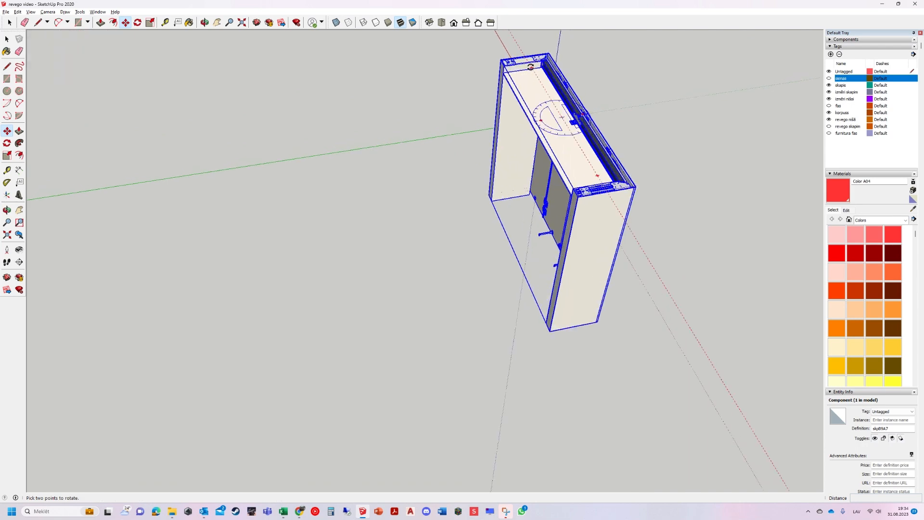
click(531, 67)
click(487, 128)
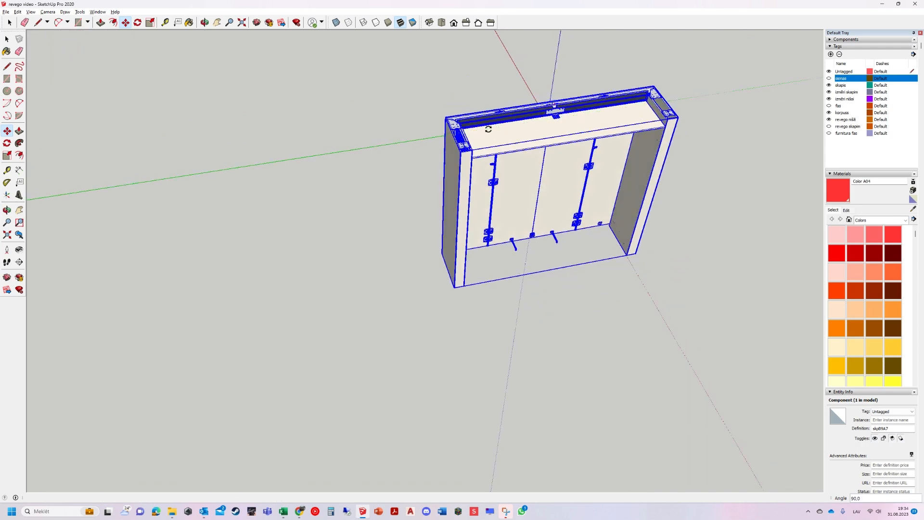
- Move the REVEGO component by its side panel's inner rear bottom corner onto the matching bottom corner of the existing furniture
scroll(625, 261, up, 1)
scroll(626, 263, up, 6)
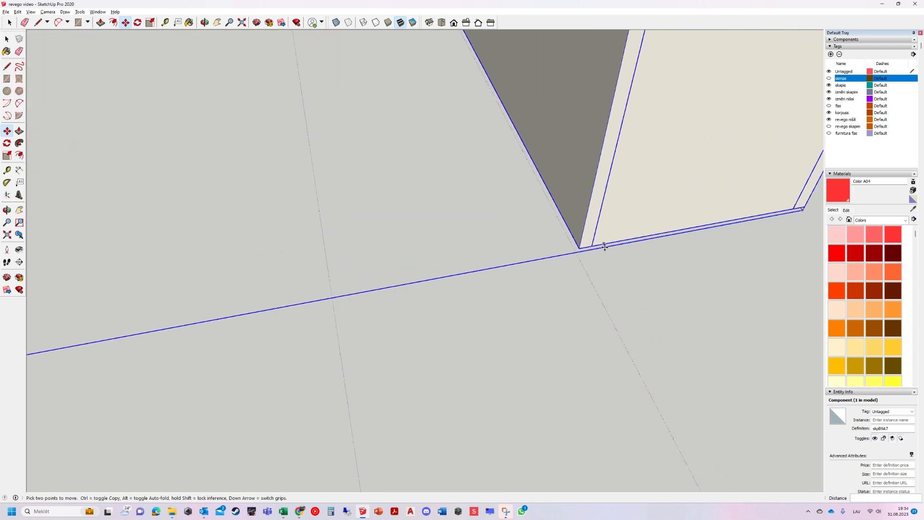
drag(577, 247, 550, 139)
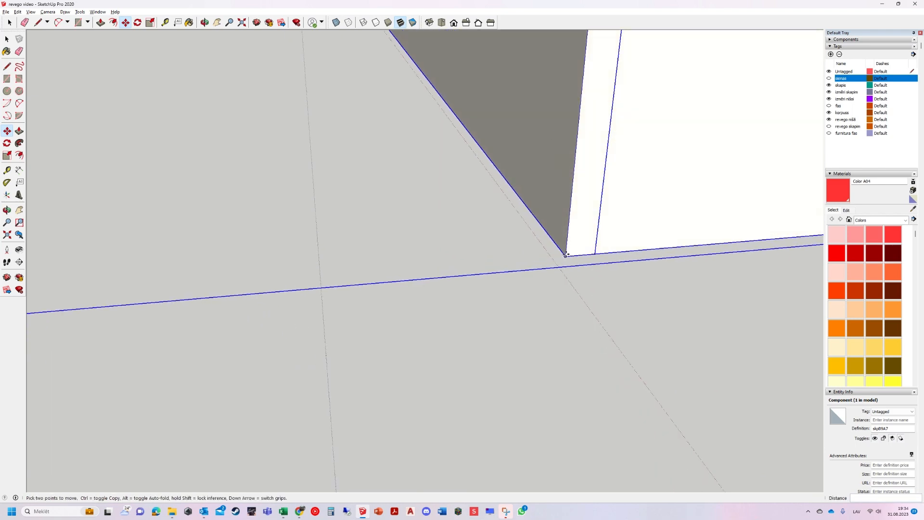
click(566, 254)
scroll(602, 221, down, 3)
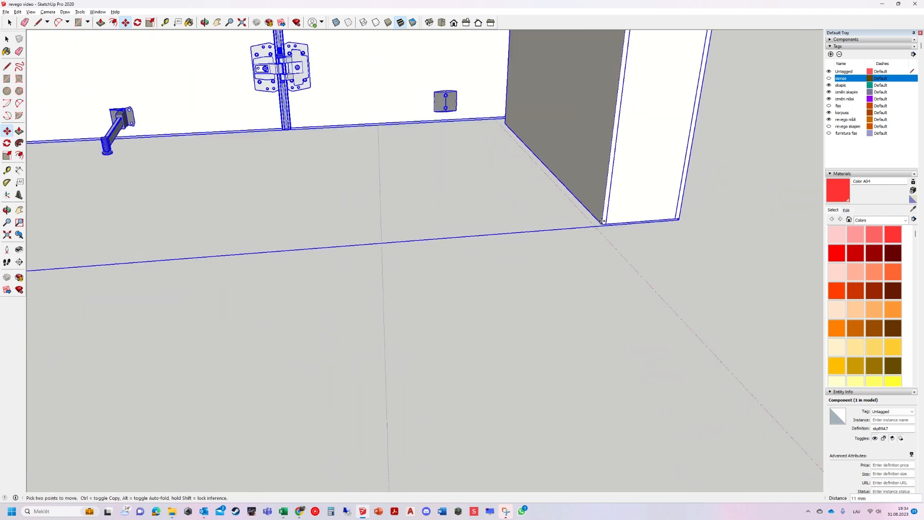
scroll(601, 221, down, 10)
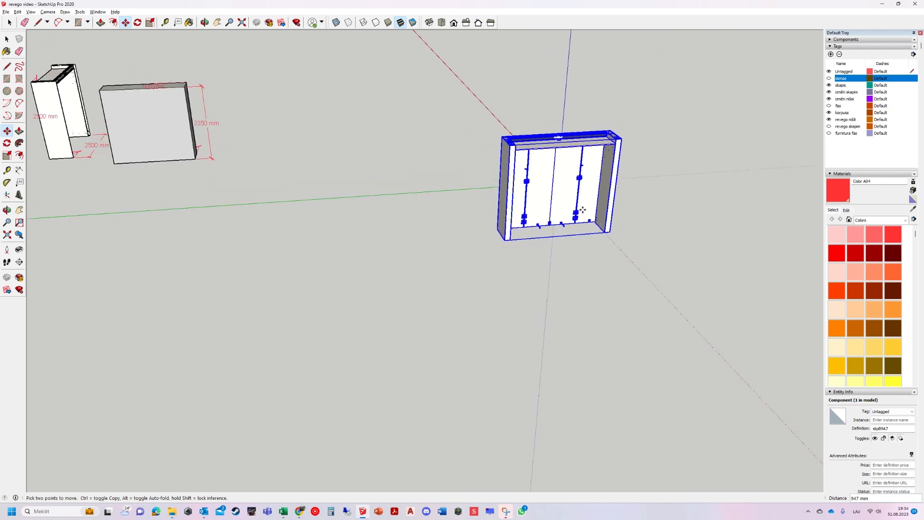
scroll(195, 166, up, 5)
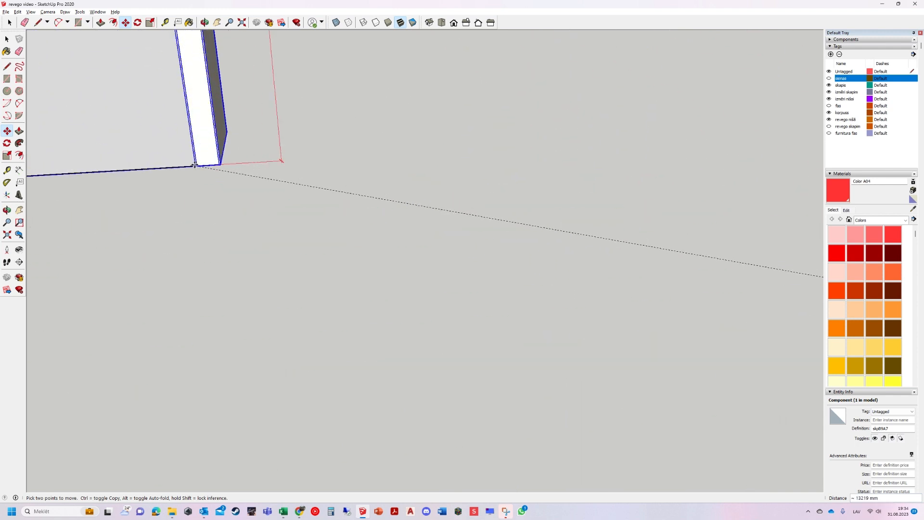
scroll(195, 166, up, 4)
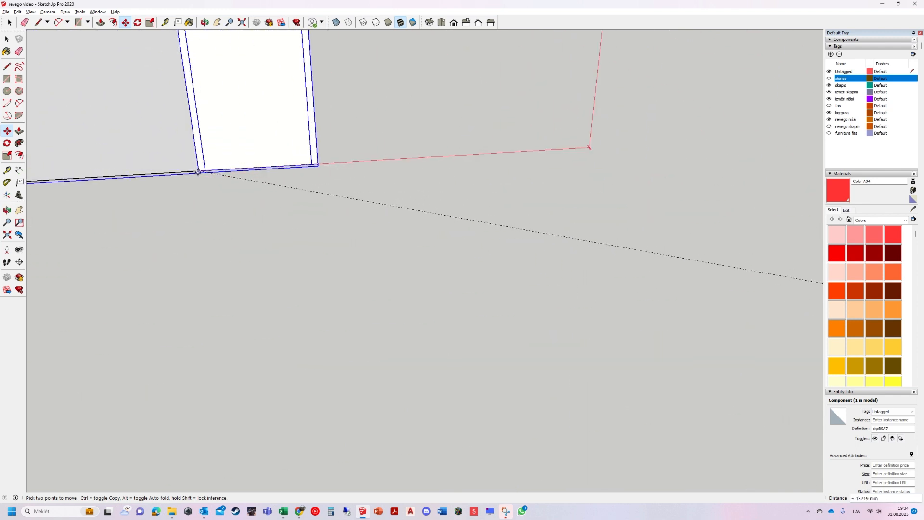
scroll(196, 168, up, 6)
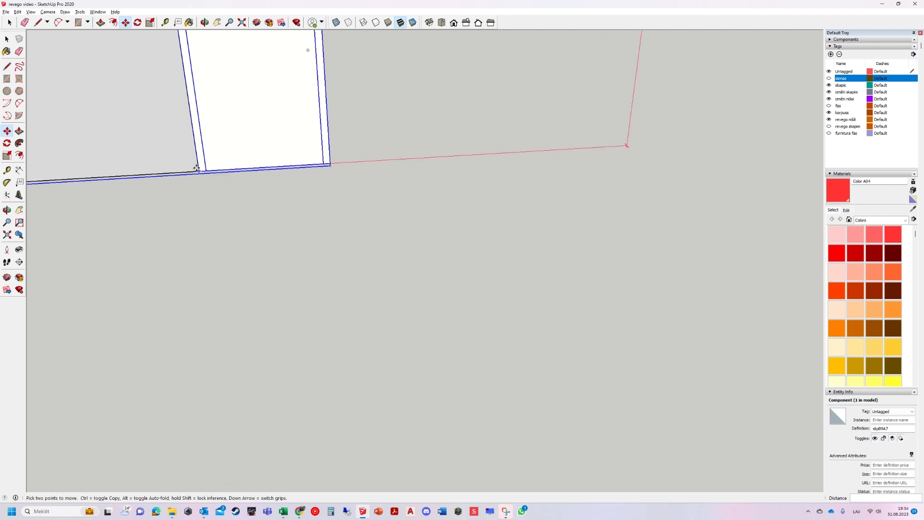
- Raise the REVEGO component 3 mm along the blue axis
scroll(224, 194, up, 3)
drag(224, 193, 241, 64)
click(278, 156)
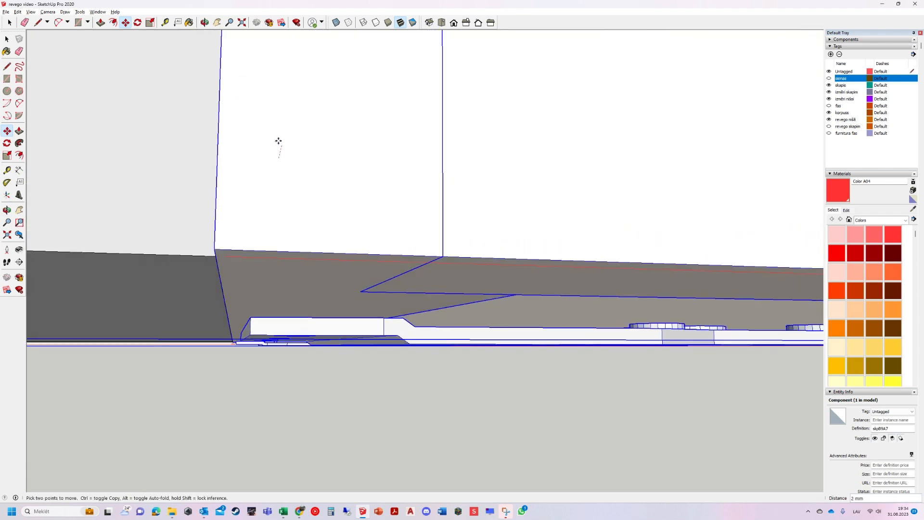
text(3)
key(Return)
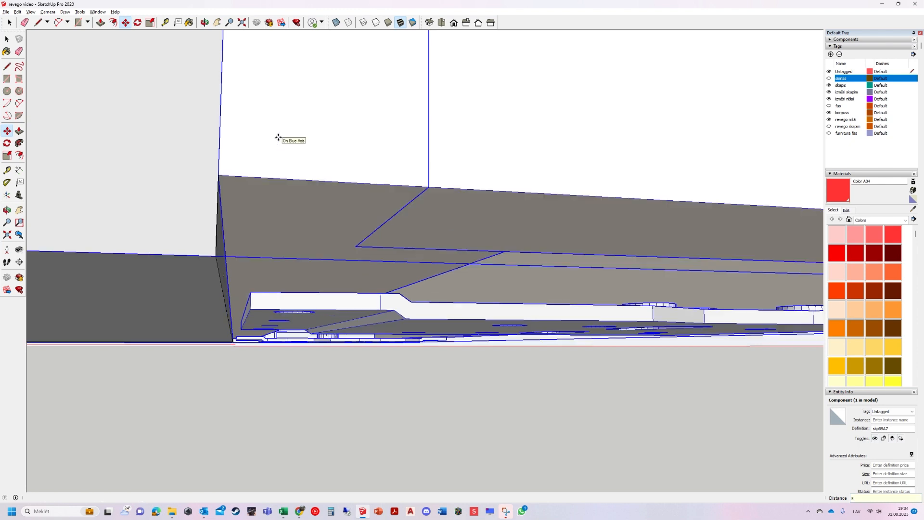
- Examine the placed REVEGO component from underneath and from the front beside the niche system
drag(341, 137, 355, 161)
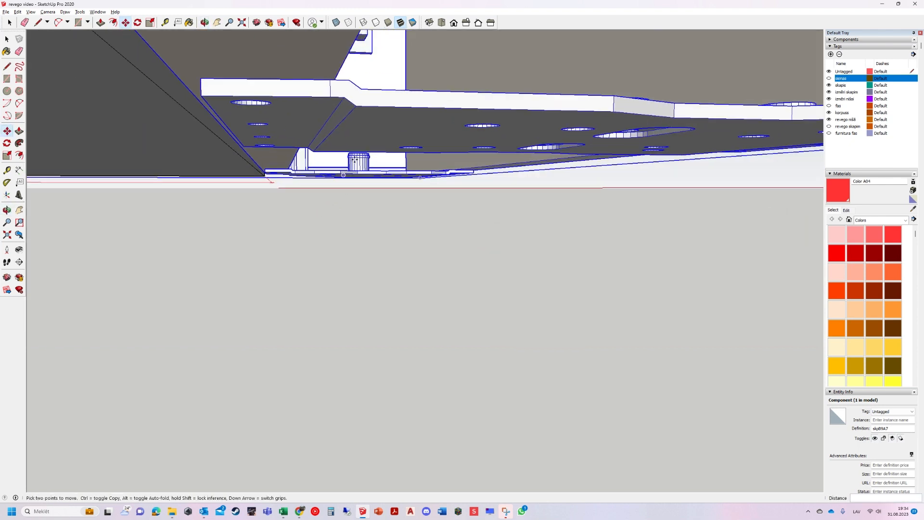
scroll(392, 186, down, 8)
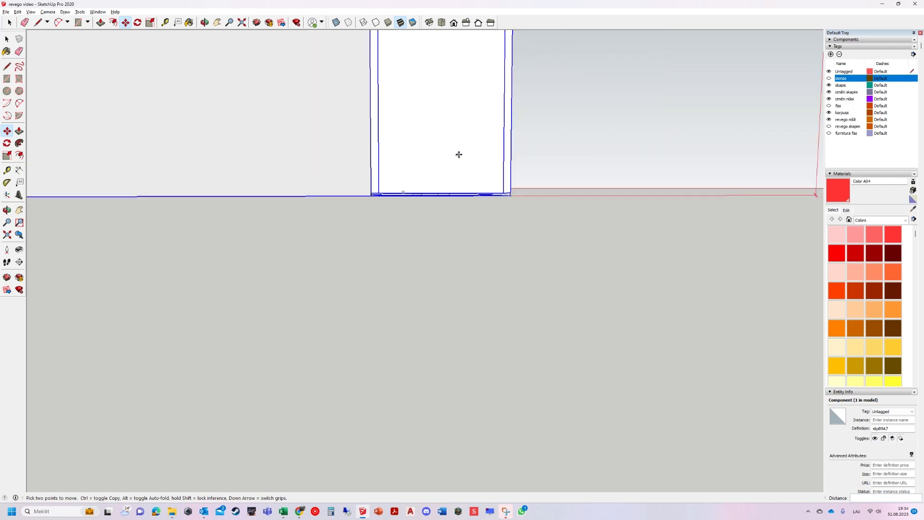
drag(458, 155, 237, 308)
scroll(347, 284, down, 4)
scroll(390, 271, down, 3)
drag(510, 322, 375, 328)
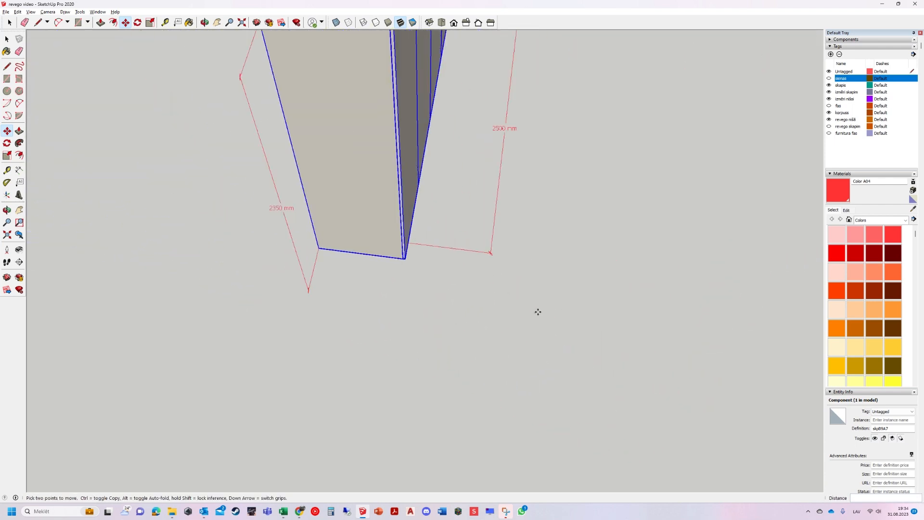
scroll(538, 312, down, 6)
drag(606, 295, 363, 235)
drag(424, 231, 375, 222)
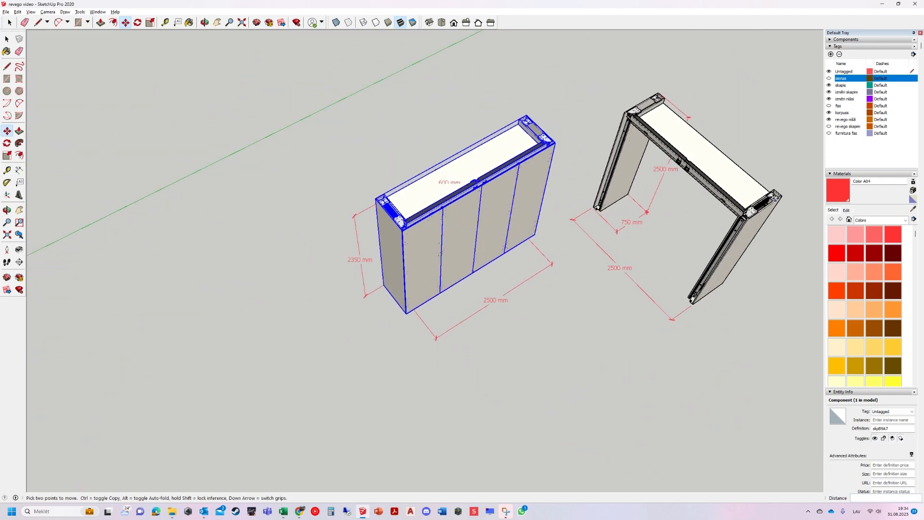
drag(751, 185, 684, 145)
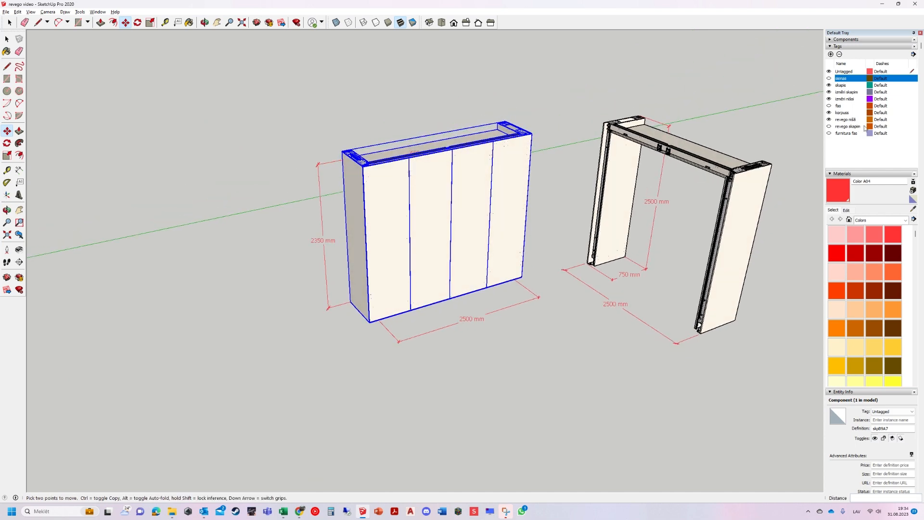
- Show the sienas and revego skapim tags, and hide the fas tag to expose the furniture behind the fronts
click(829, 79)
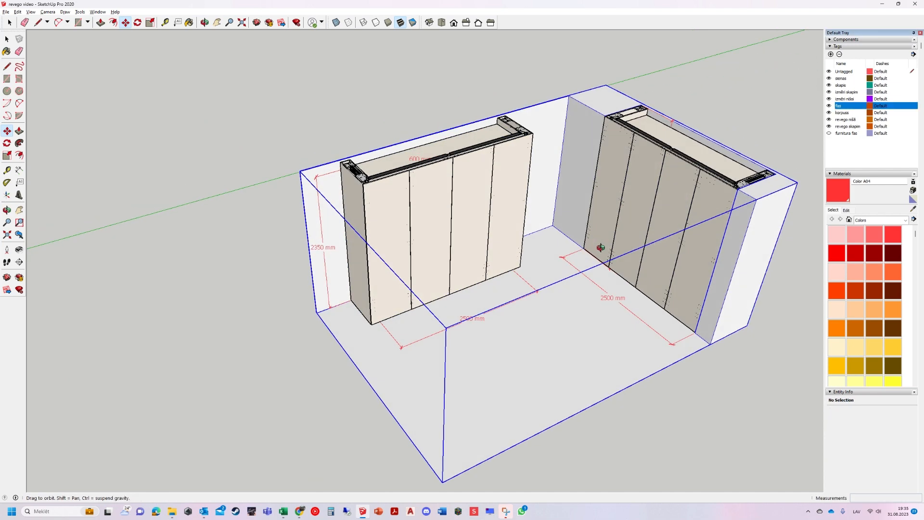
drag(601, 247, 551, 221)
scroll(520, 224, up, 5)
key(m)
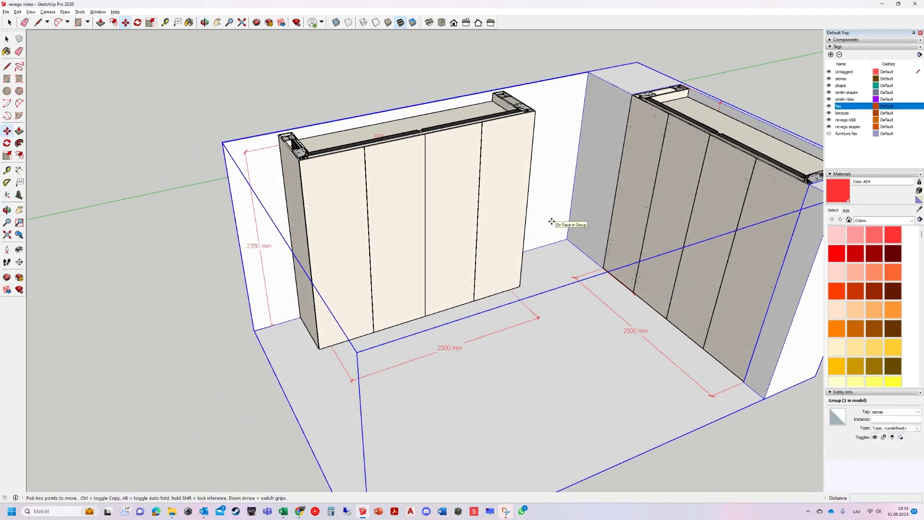
click(829, 106)
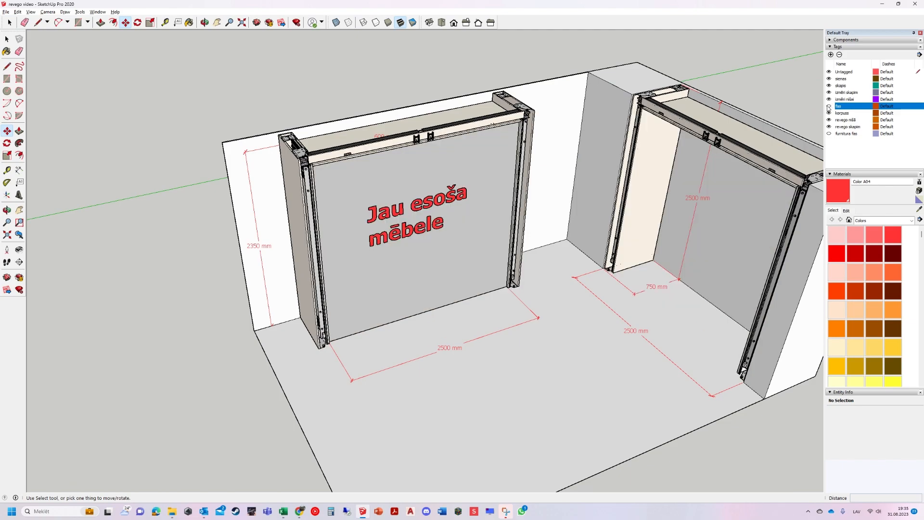
- Examine how the REVEGO pockets and top rail fit around the existing furniture, including the gaps at its upper corners and sides
scroll(426, 175, up, 2)
drag(437, 170, 352, 115)
scroll(251, 148, up, 4)
scroll(373, 246, down, 3)
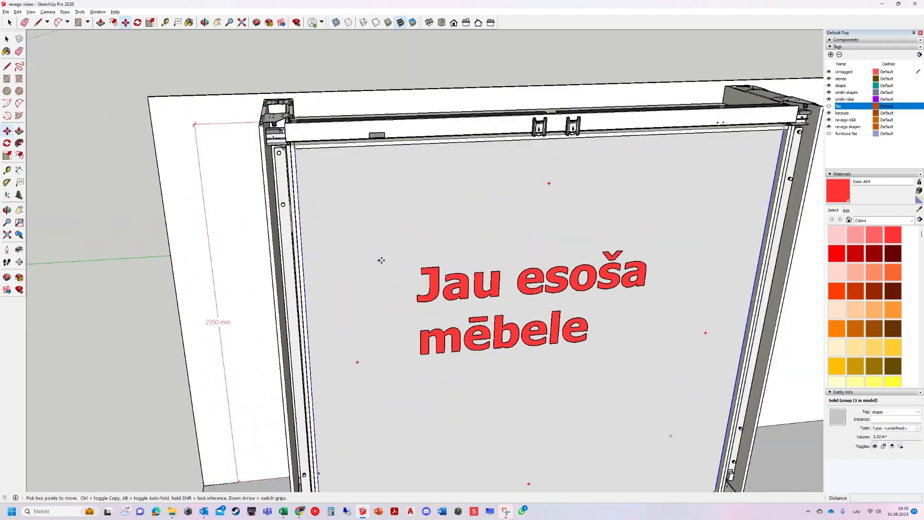
drag(382, 260, 320, 154)
scroll(324, 154, down, 2)
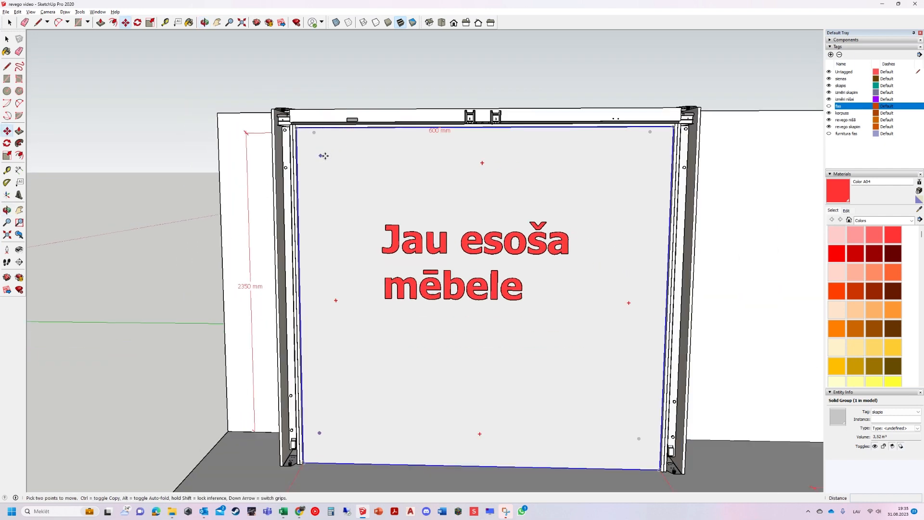
scroll(687, 147, up, 3)
scroll(620, 129, up, 2)
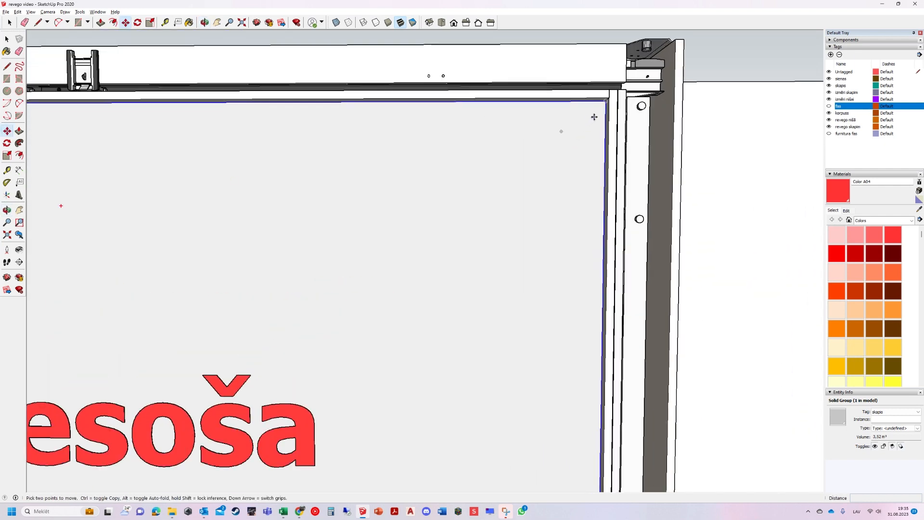
scroll(620, 129, down, 3)
scroll(620, 129, down, 4)
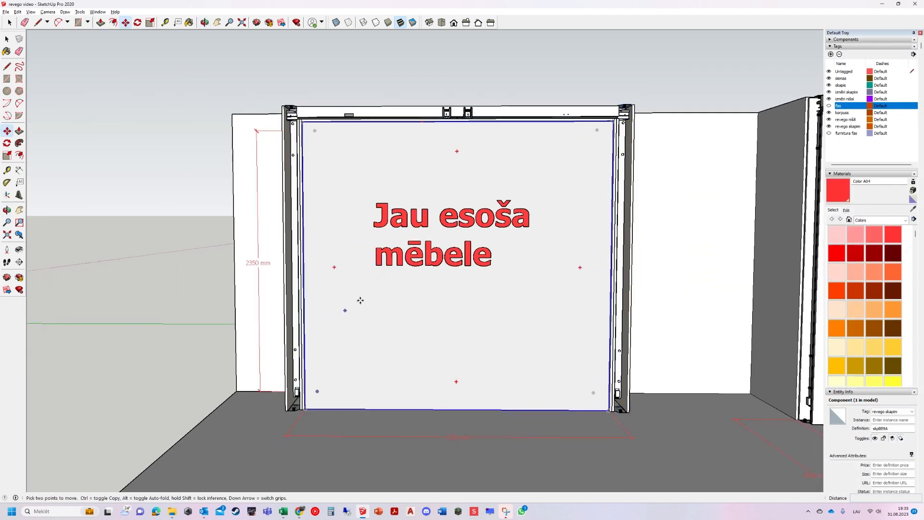
drag(360, 302, 388, 414)
scroll(407, 406, down, 2)
mouse_move(385, 296)
mouse_down()
mouse_move(568, 262)
mouse_move(385, 289)
mouse_up()
scroll(325, 274, up, 2)
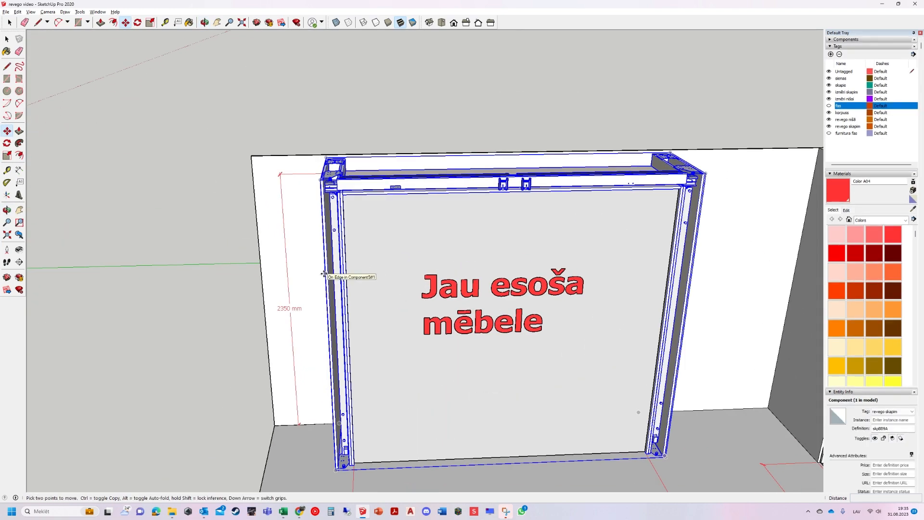
scroll(325, 273, down, 2)
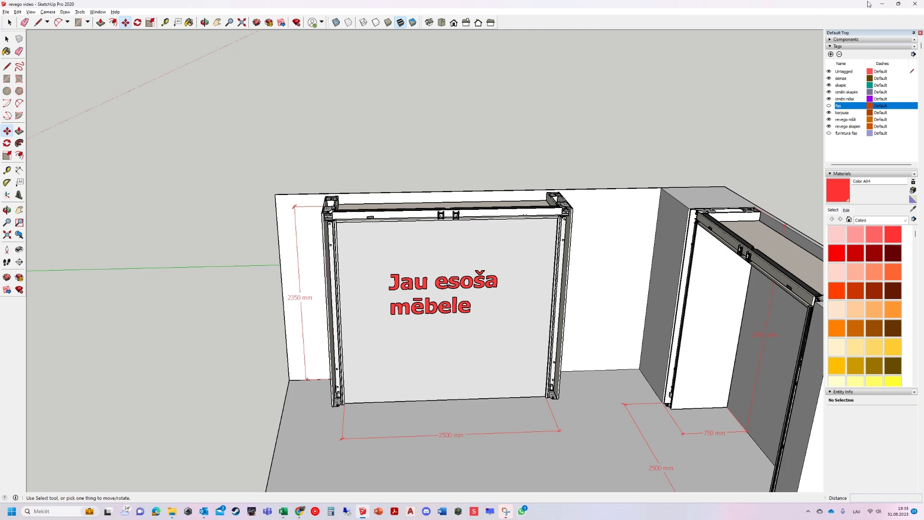
- Switch back to the browser's configurator results, leave the CAD/CAM data and open the export options for the REVEGO duo + duo configuration
click(884, 4)
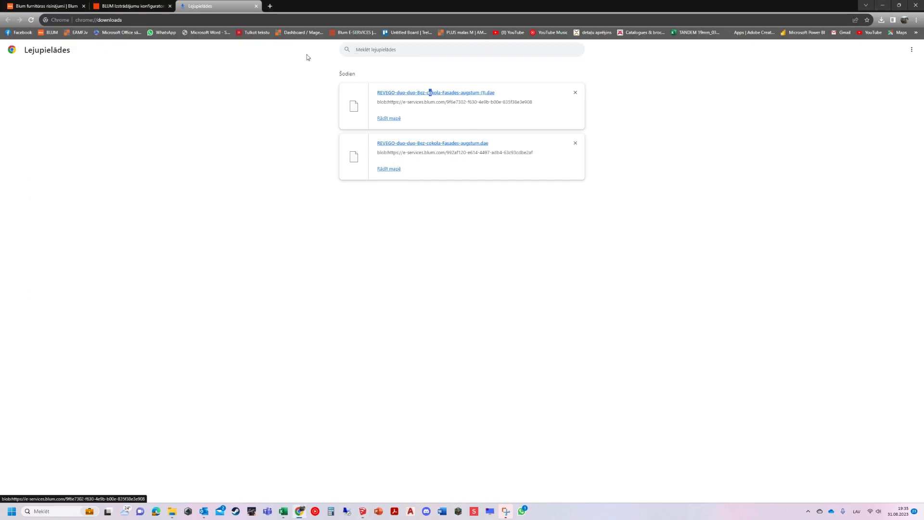
click(123, 9)
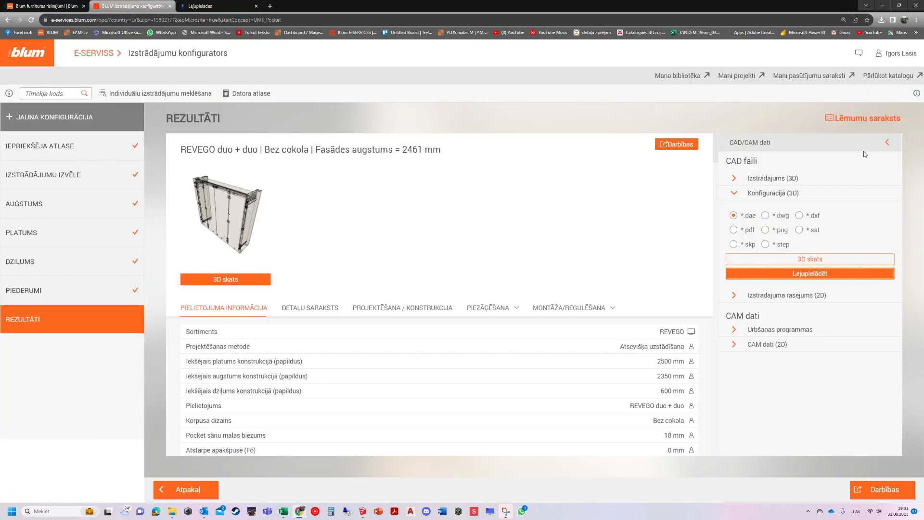
click(887, 142)
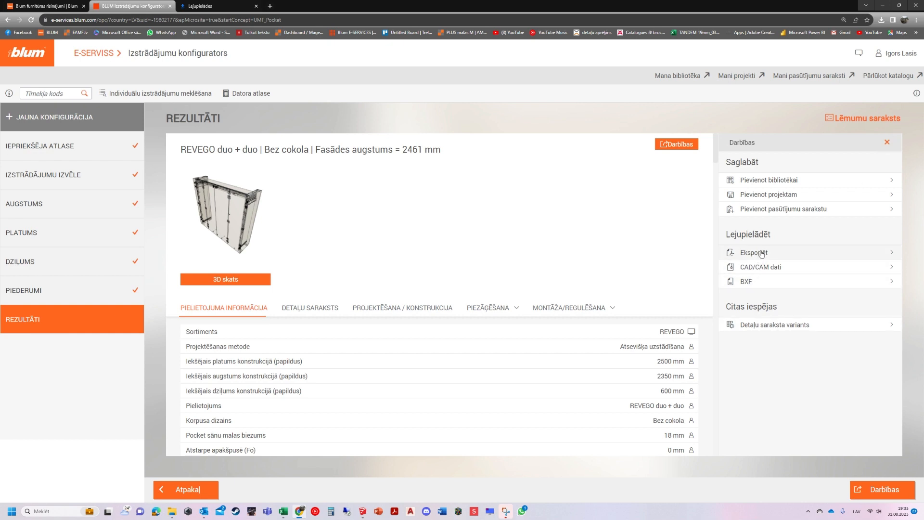
click(762, 253)
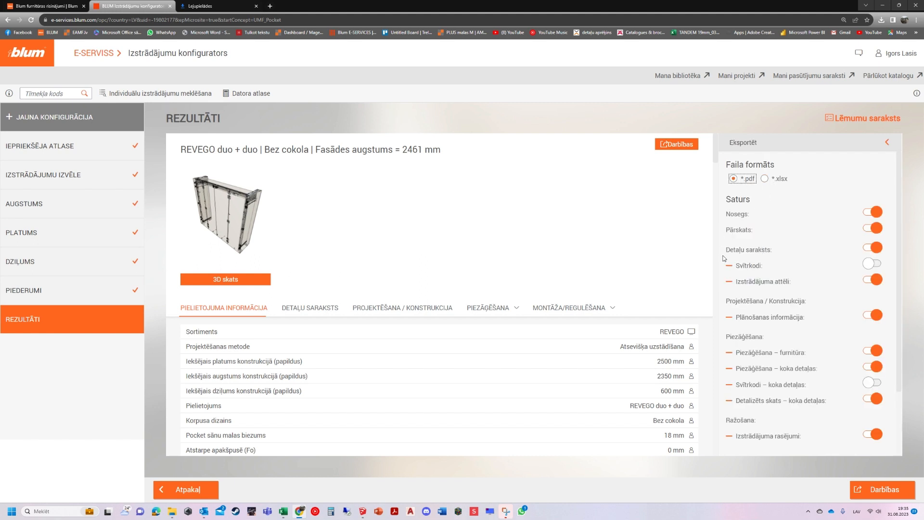
- Download the REVEGO duo + duo documentation as a PDF with the preset contents and open the downloaded file
scroll(829, 400, down, 2)
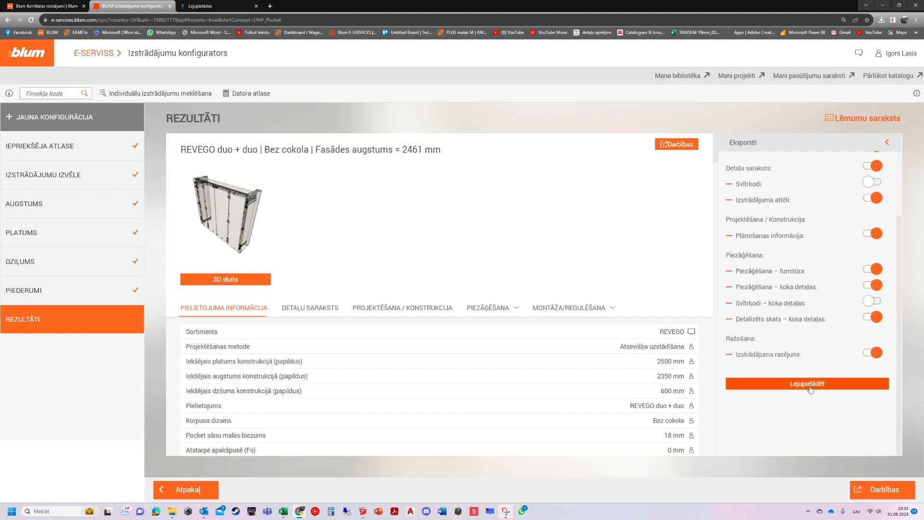
click(808, 383)
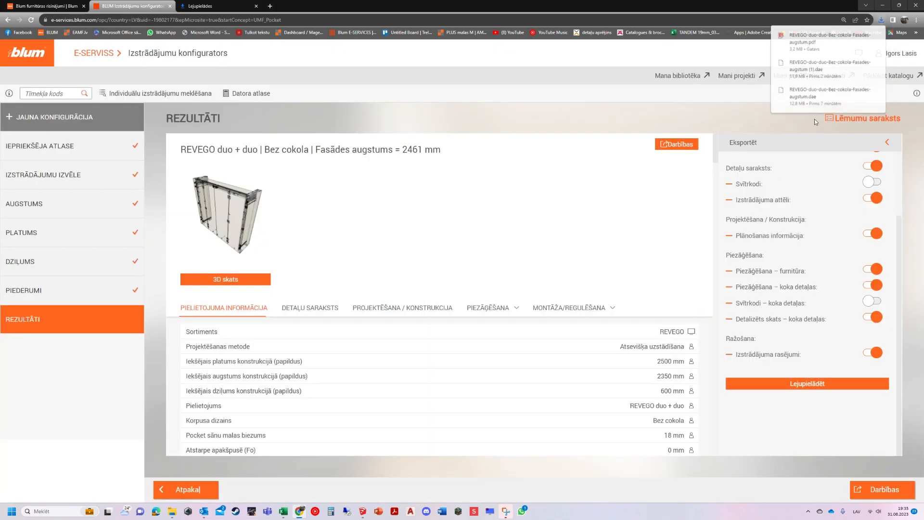
click(803, 38)
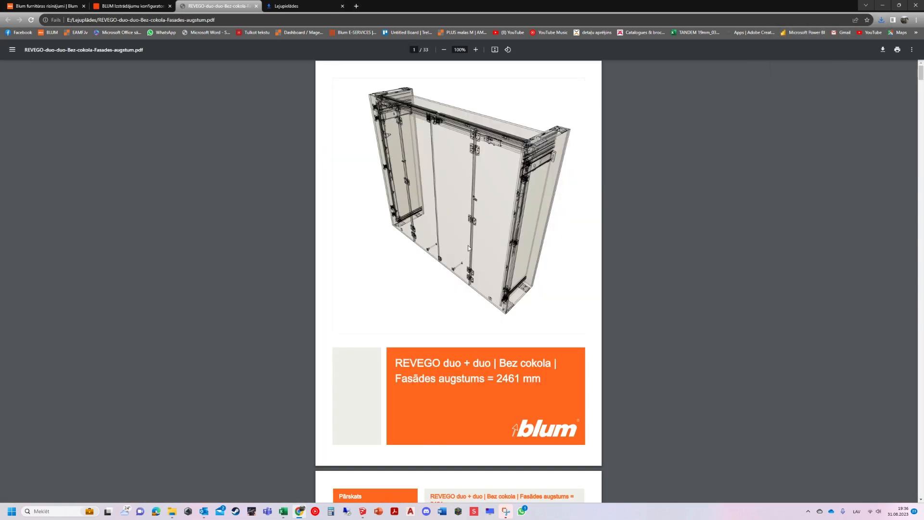
- Review the exported PDF from its cover page through the application overview and the parts list
scroll(465, 193, up, 2)
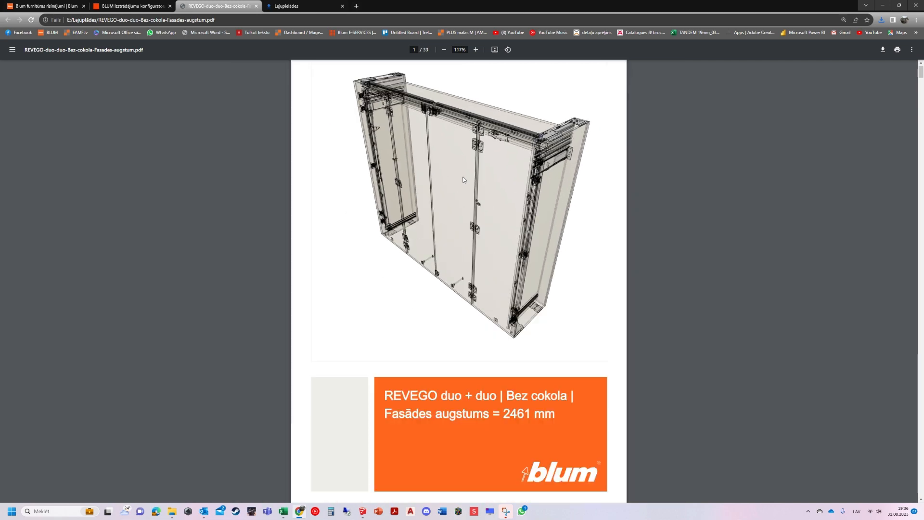
scroll(464, 180, down, 10)
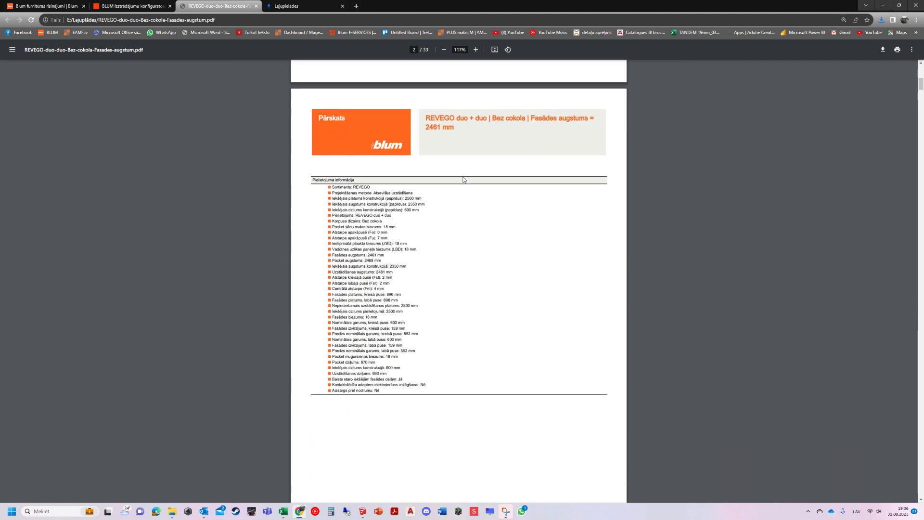
scroll(471, 234, down, 17)
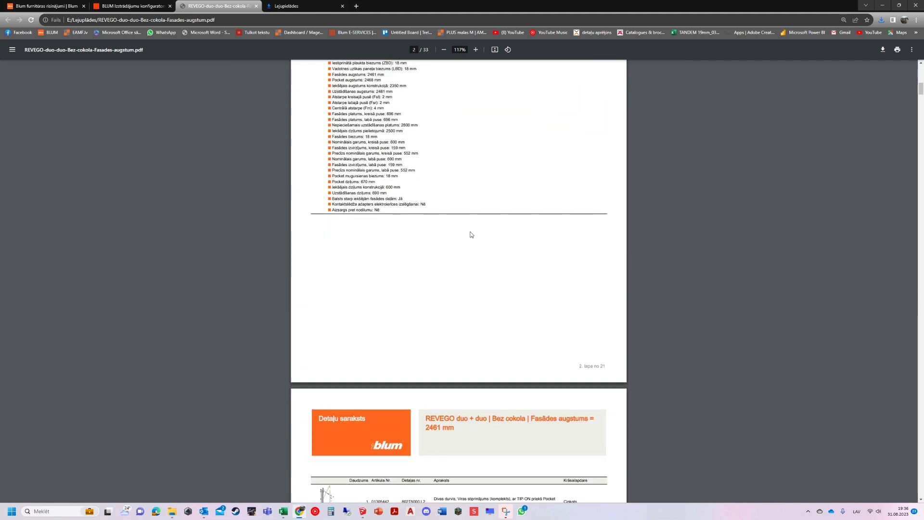
scroll(466, 236, down, 12)
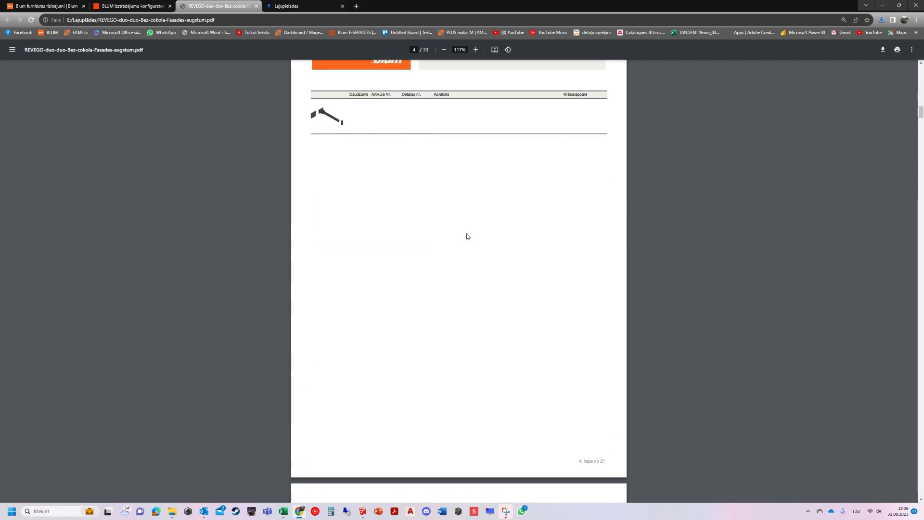